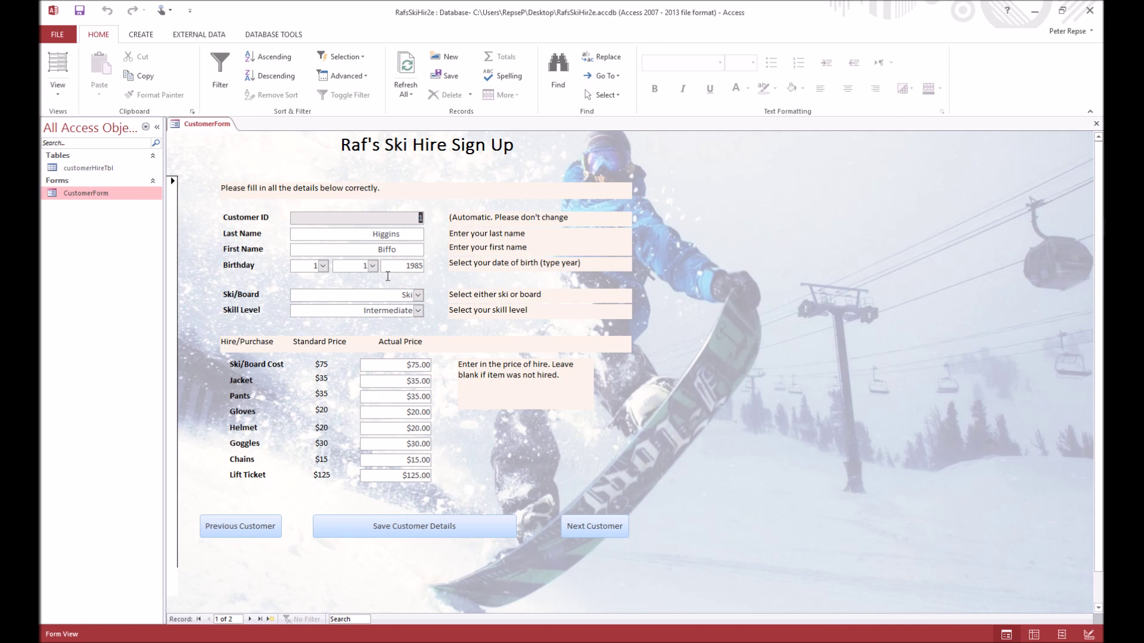
Fill in the current customer's last name, first name and birth details, then save and start a new record
key(Tab)
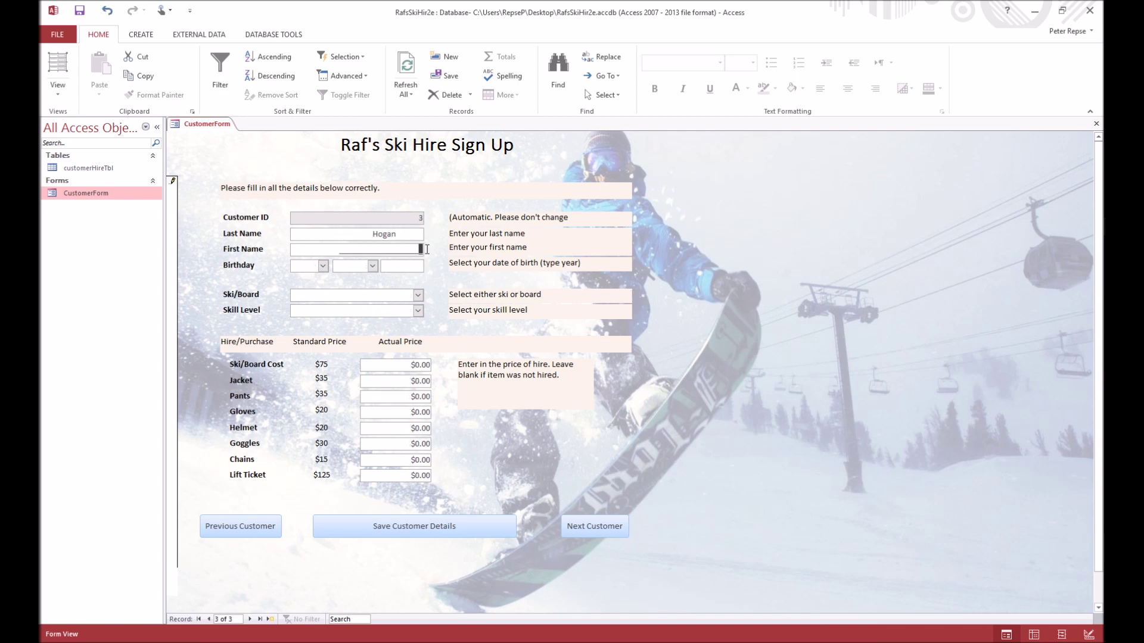
key(Tab)
text(199415)
click(594, 525)
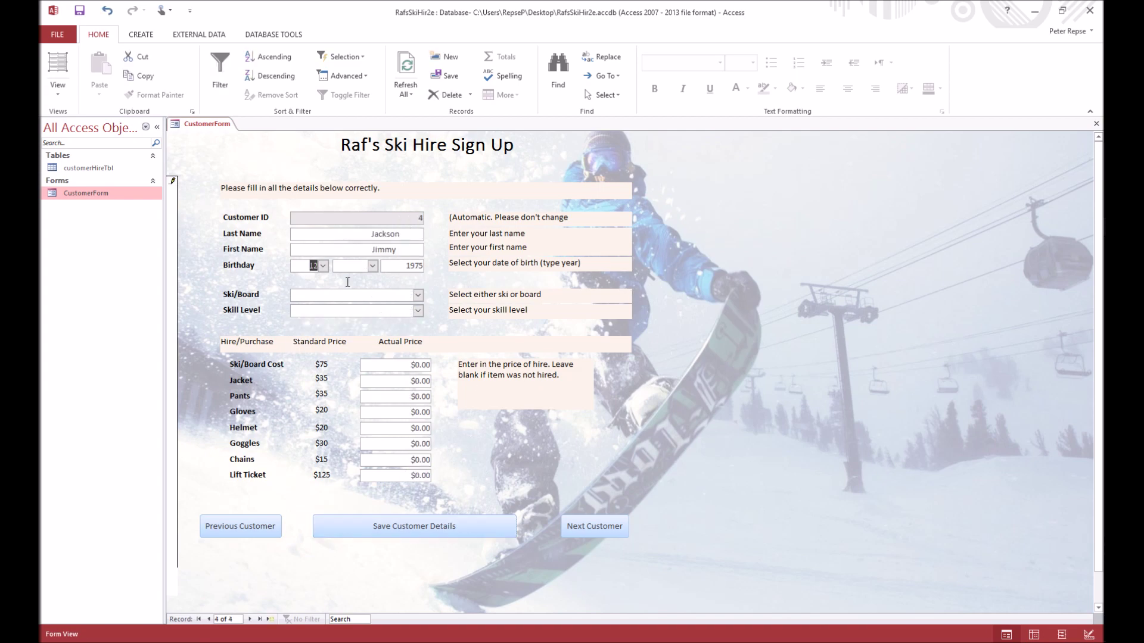
click(594, 526)
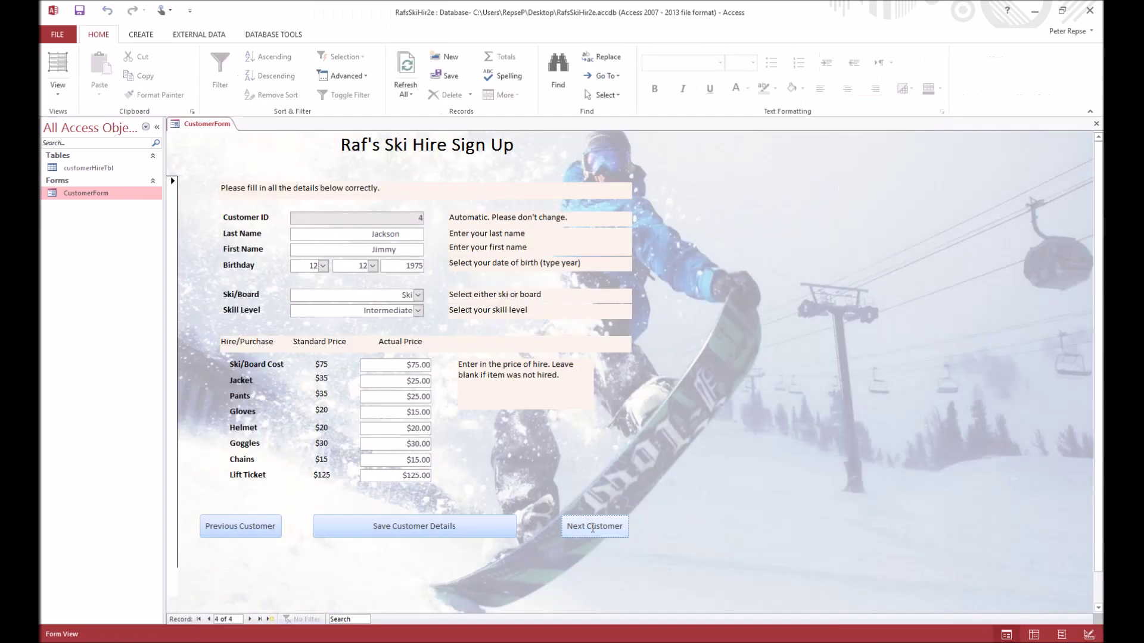
Enter the next customer's last and first names and birth details
click(414, 526)
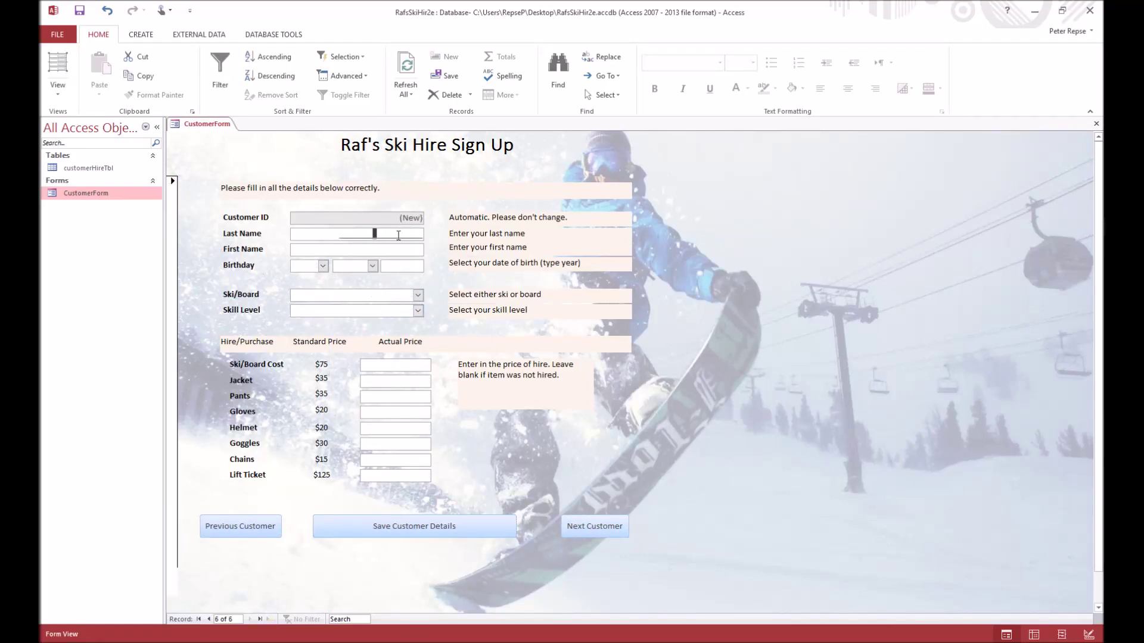
text(Wayne)
key(Tab)
text(Bruce)
Enter the seventh customer's names with birth day 2, birth year 1991 and a birth month, then open customerHireTbl
key(Tab)
text(198375)
click(413, 526)
key(Tab)
click(322, 265)
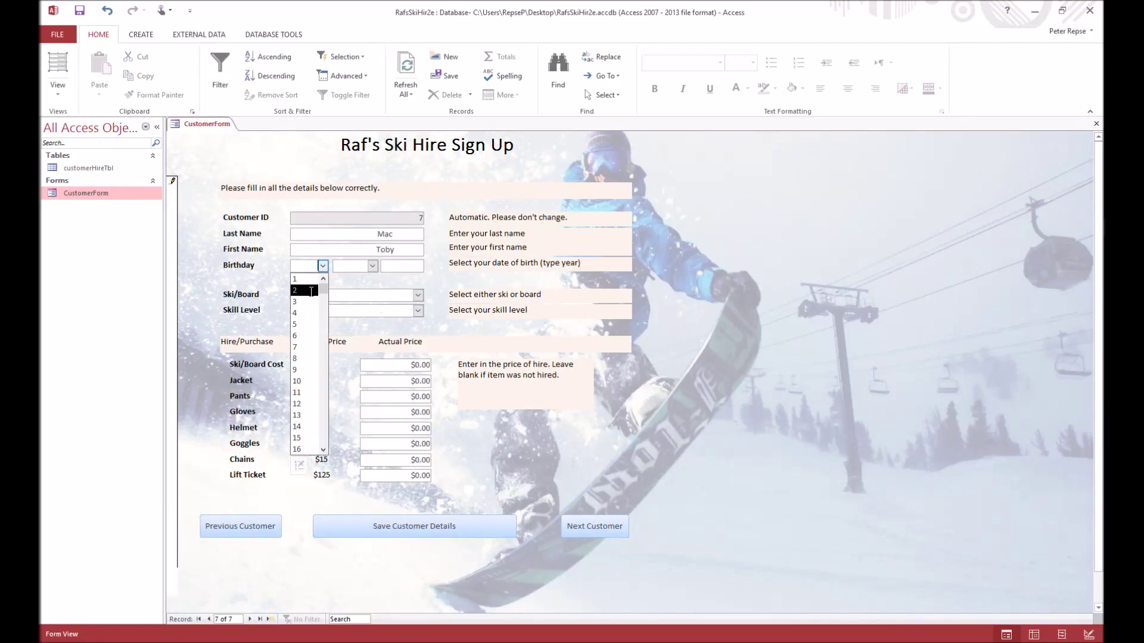
text(1991)
click(418, 310)
double_click(88, 168)
Close CustomerForm and return the customerHireTbl datasheet to the first record's Customer ID
click(280, 123)
key(Tab)
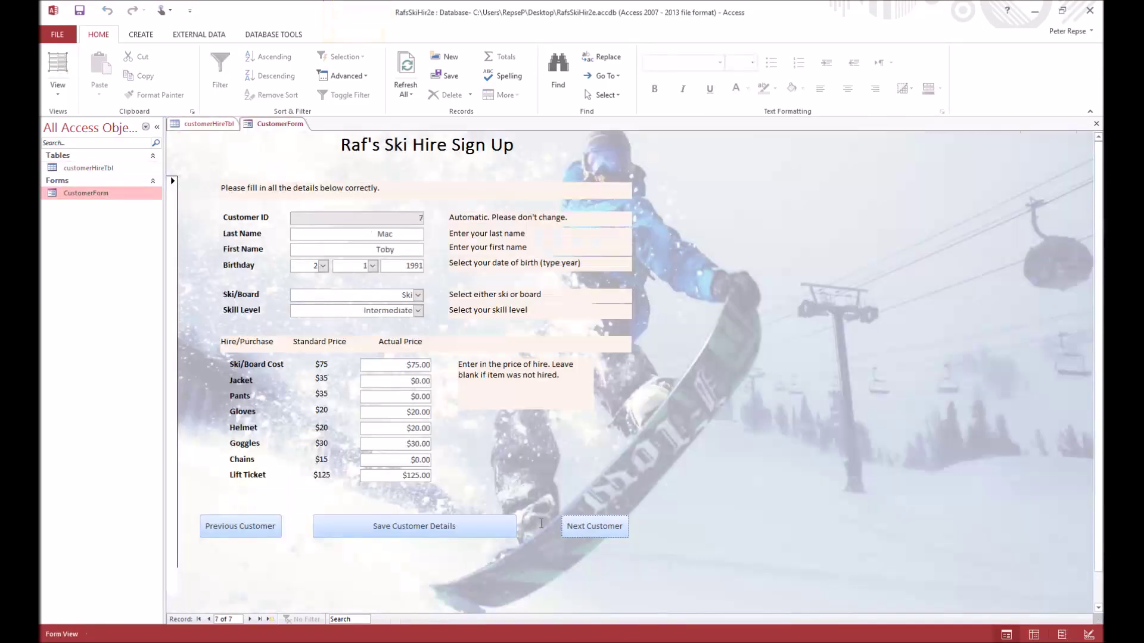
right_click(280, 124)
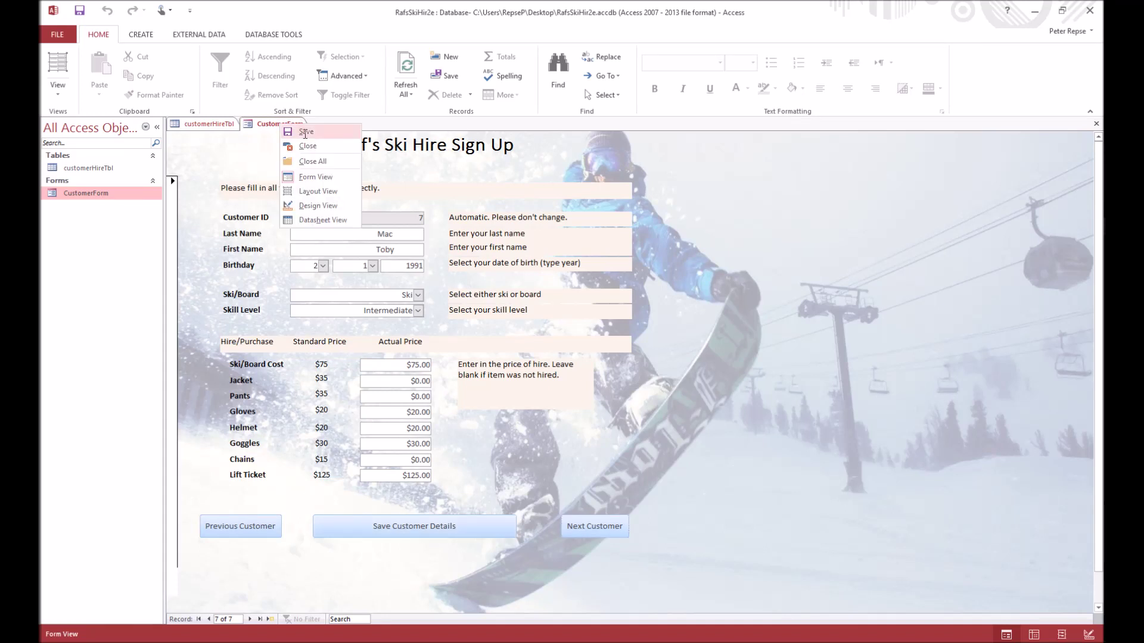
click(307, 146)
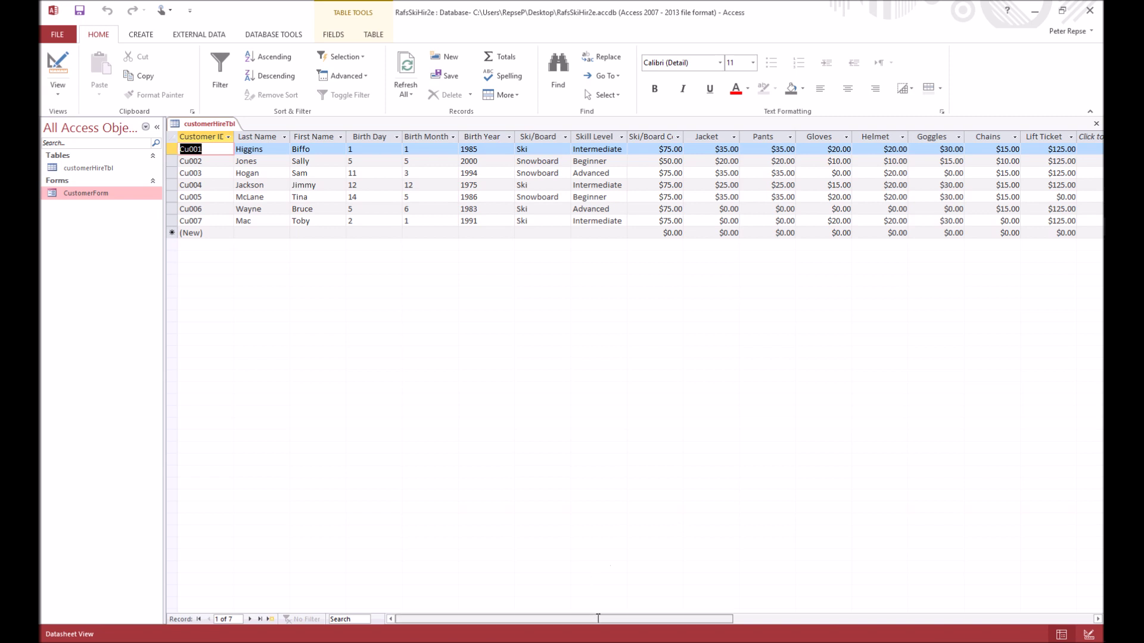
drag(584, 619, 630, 617)
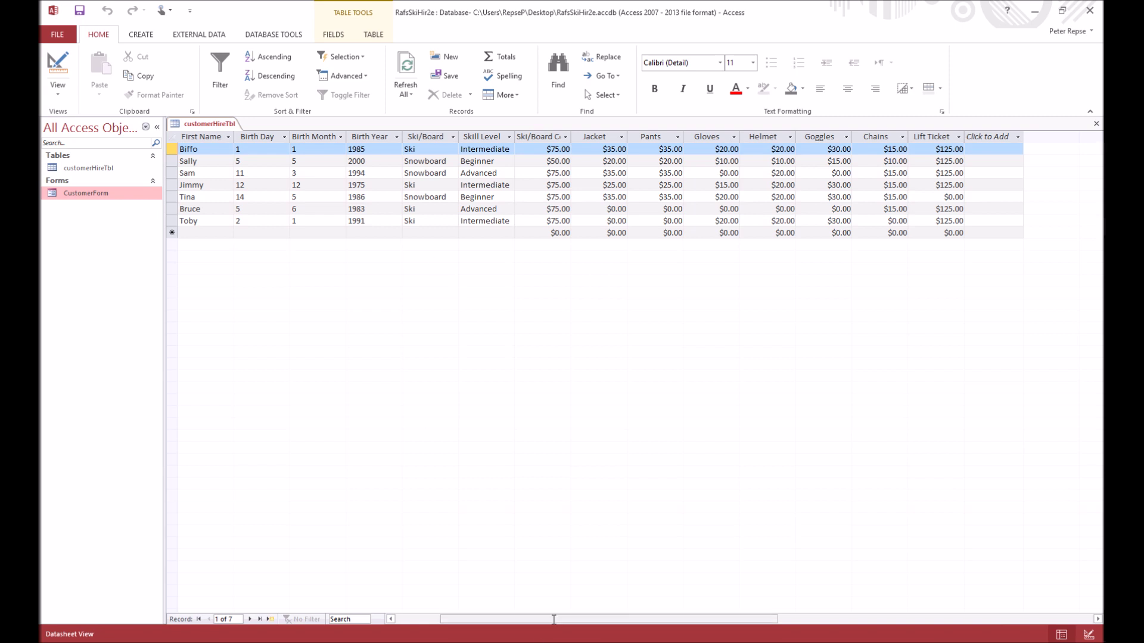
key(Home)
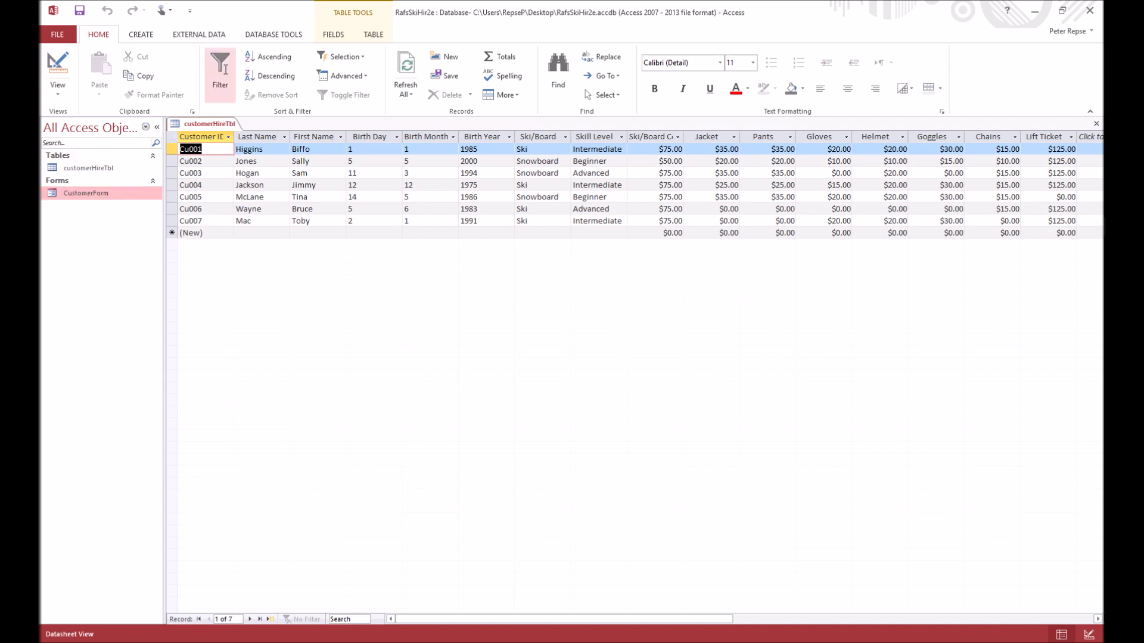
click(146, 34)
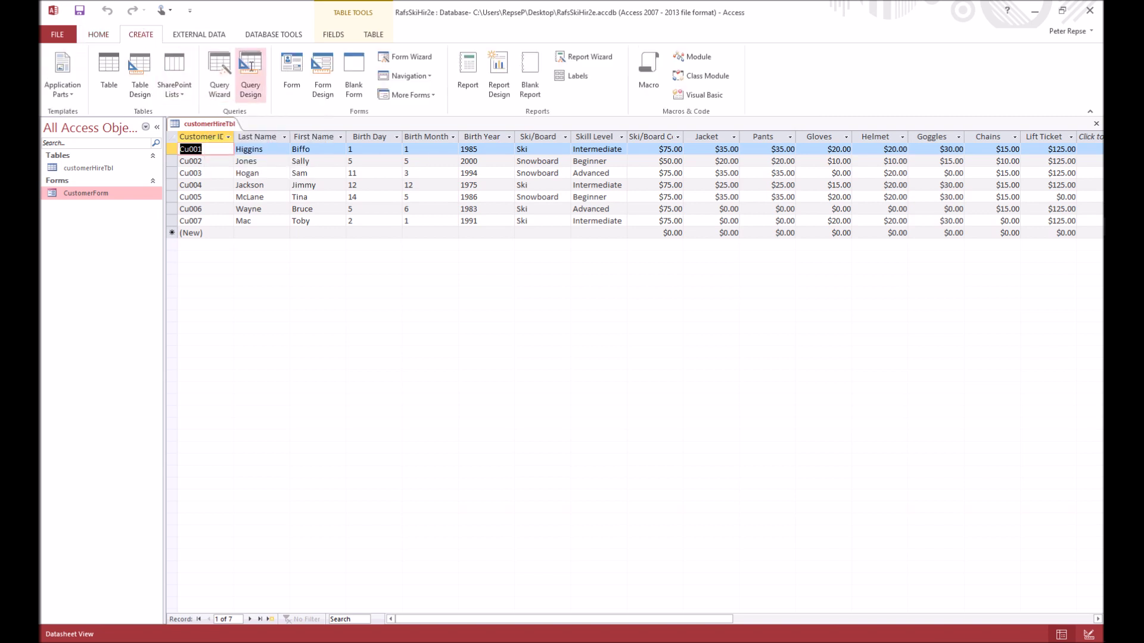
Add customerHireTbl to a new Query Design and close the Show Table dialog
click(250, 67)
drag(529, 460, 490, 161)
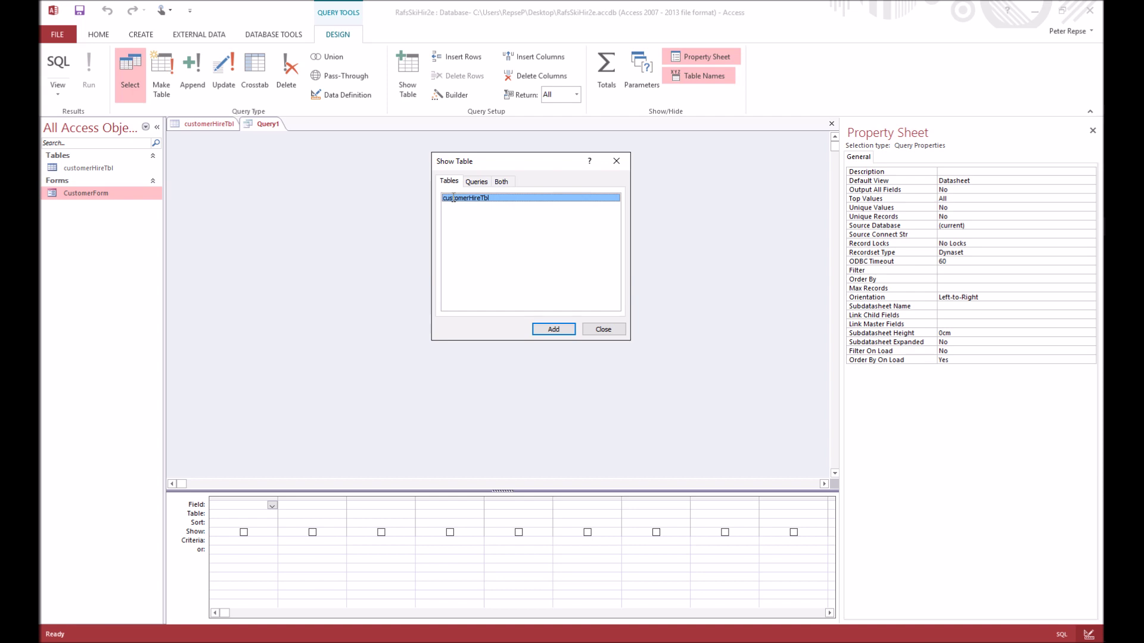
double_click(453, 198)
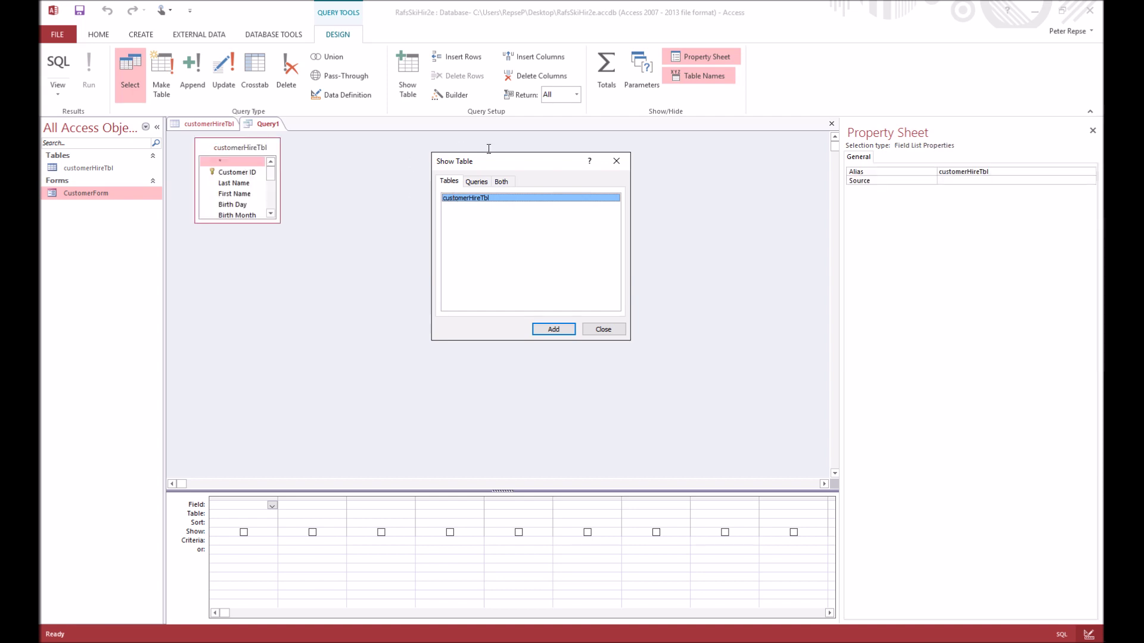
drag(501, 162, 590, 155)
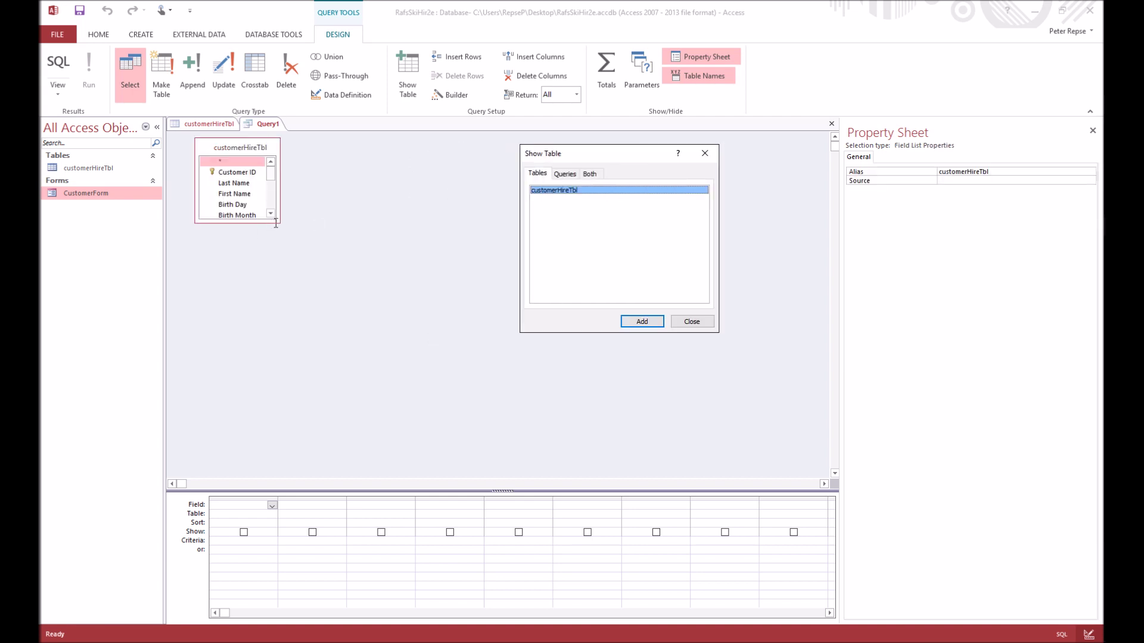
click(328, 242)
click(676, 321)
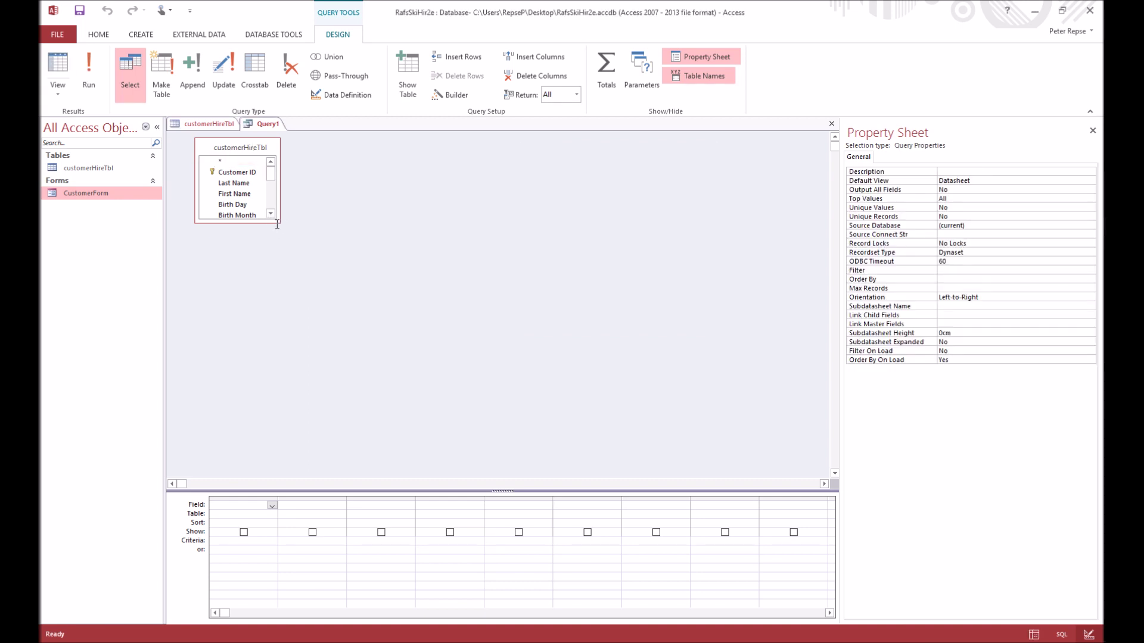
Enlarge the field list and add Customer ID, Ski/Board Cost, Jacket, Pants, Gloves, Helmet, Goggles, Chains and Lift Ticket
drag(274, 220, 507, 389)
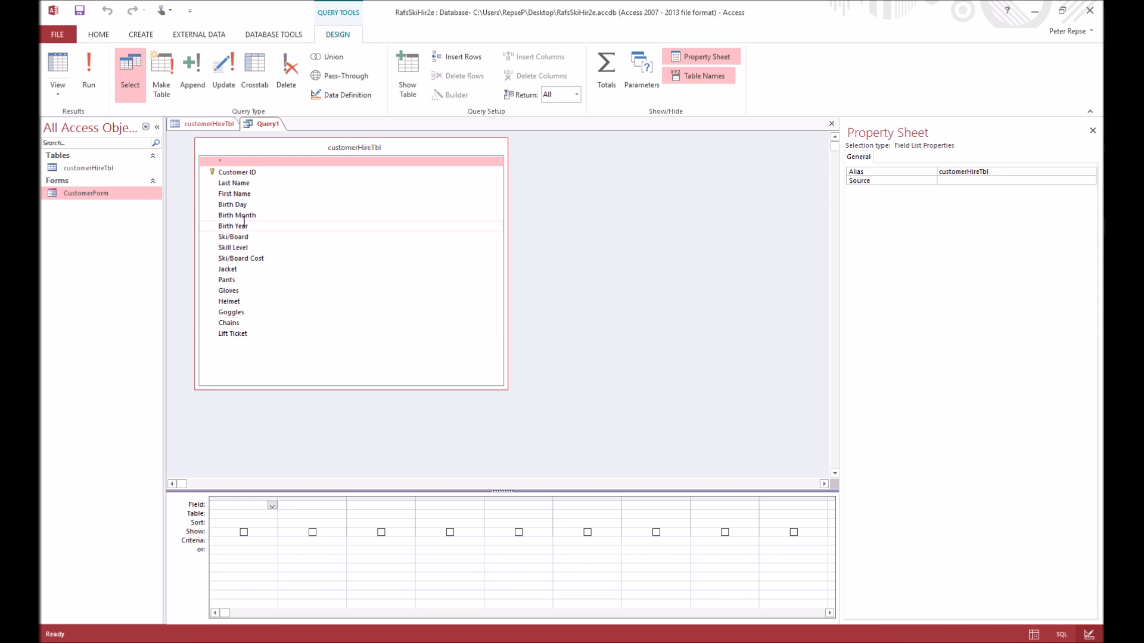
double_click(250, 172)
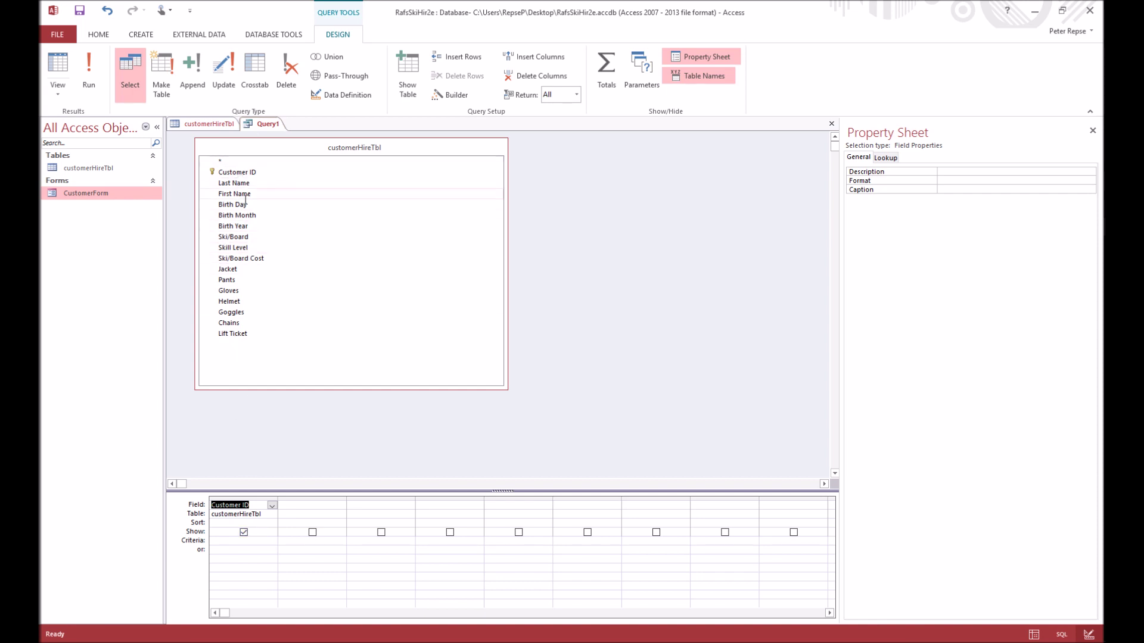
double_click(246, 258)
double_click(227, 268)
double_click(227, 280)
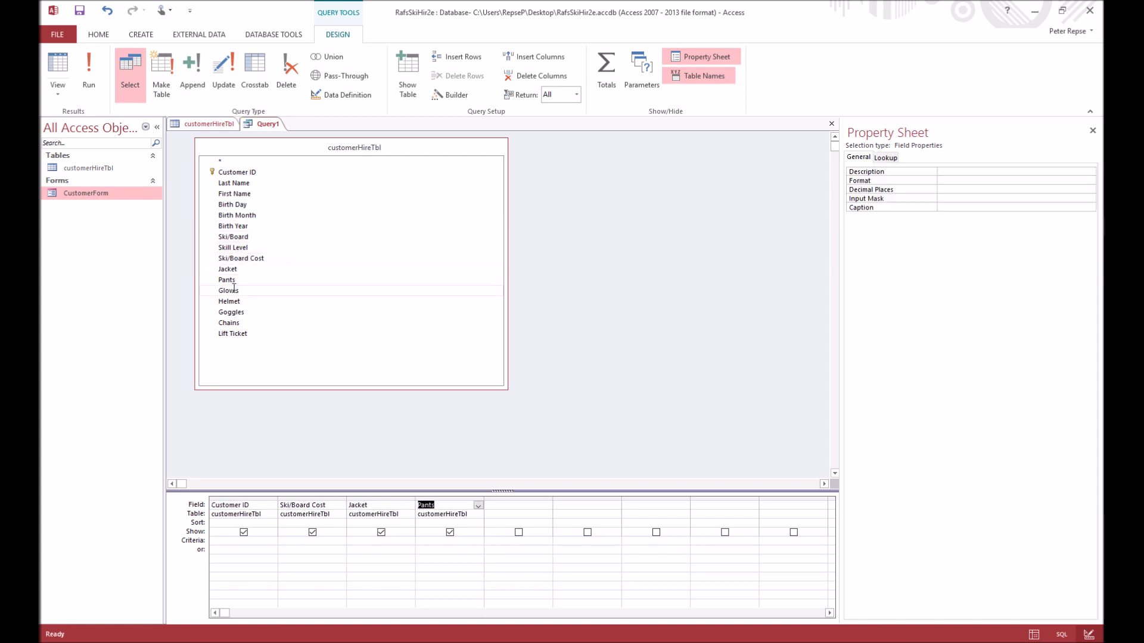
double_click(229, 290)
double_click(230, 301)
double_click(231, 312)
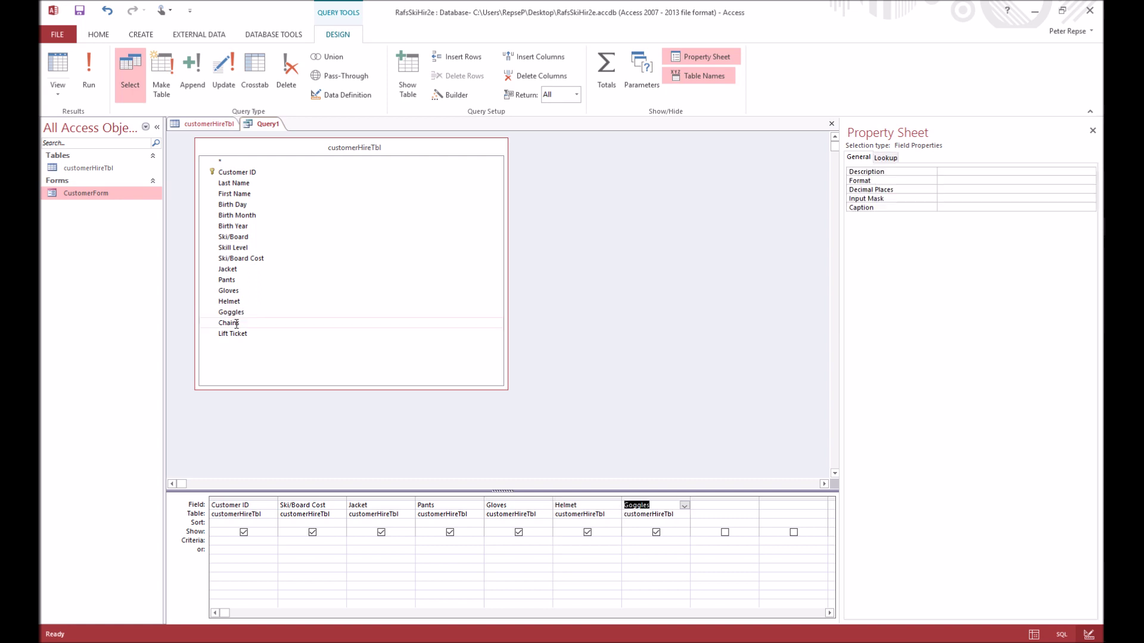
double_click(230, 322)
double_click(236, 334)
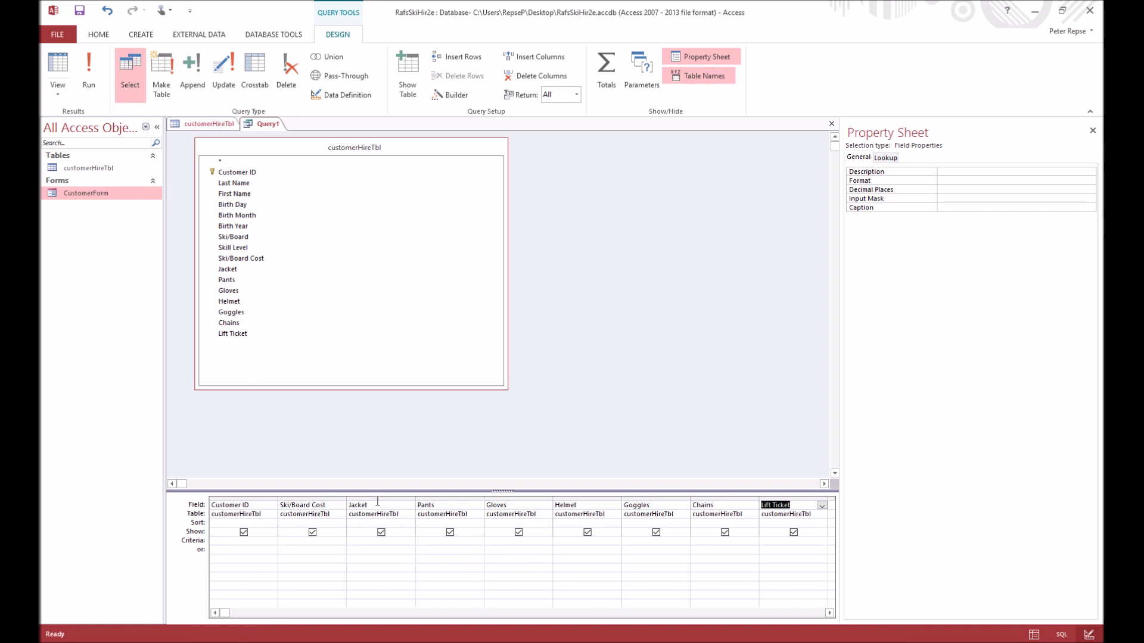
Run the query, return to Design view, and scroll the grid to the blank columns after Lift Ticket
click(89, 78)
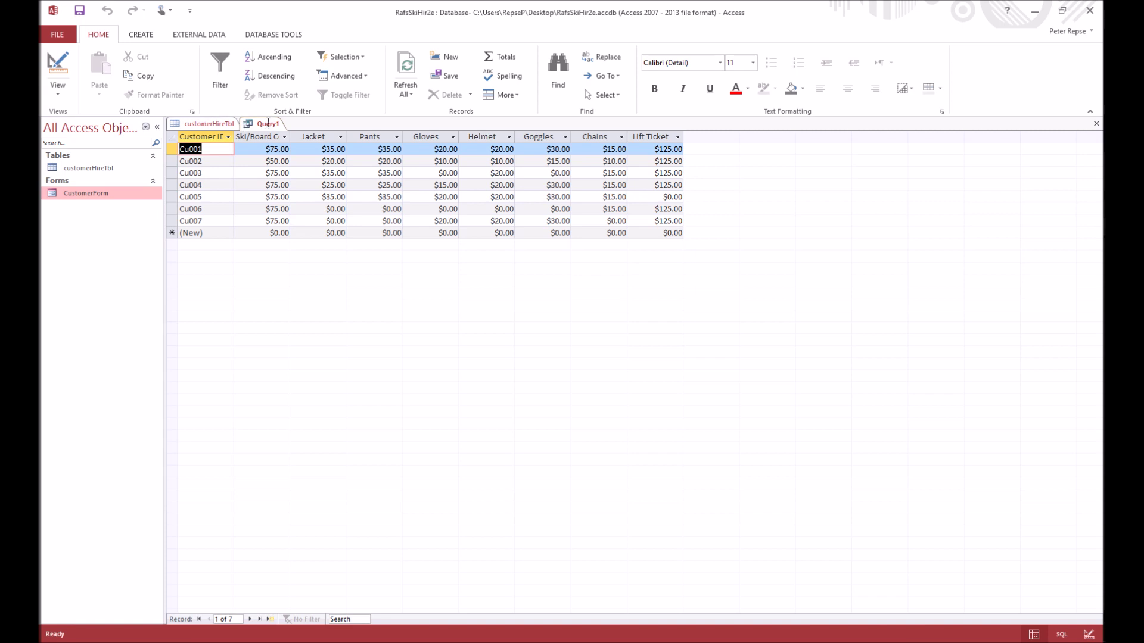
click(57, 93)
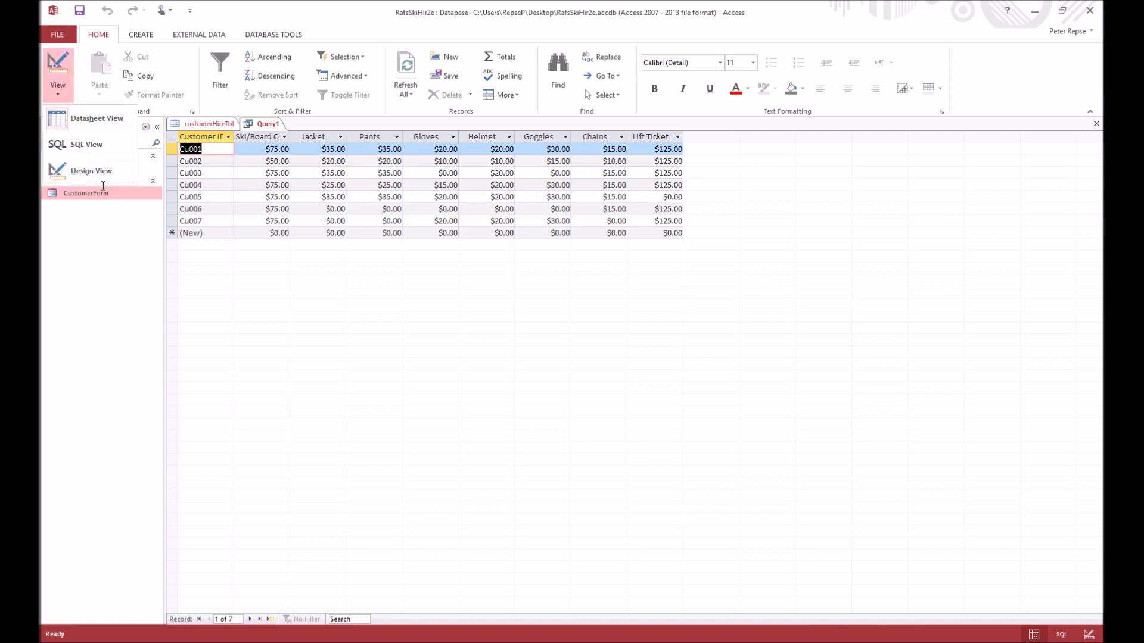
click(83, 173)
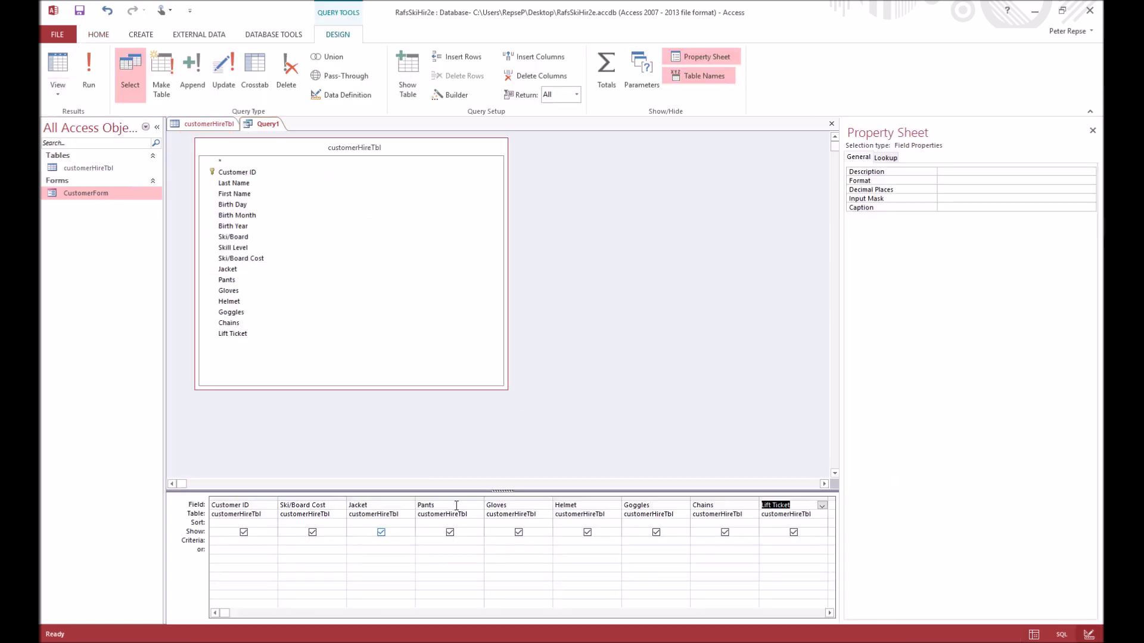
click(829, 613)
click(829, 613)
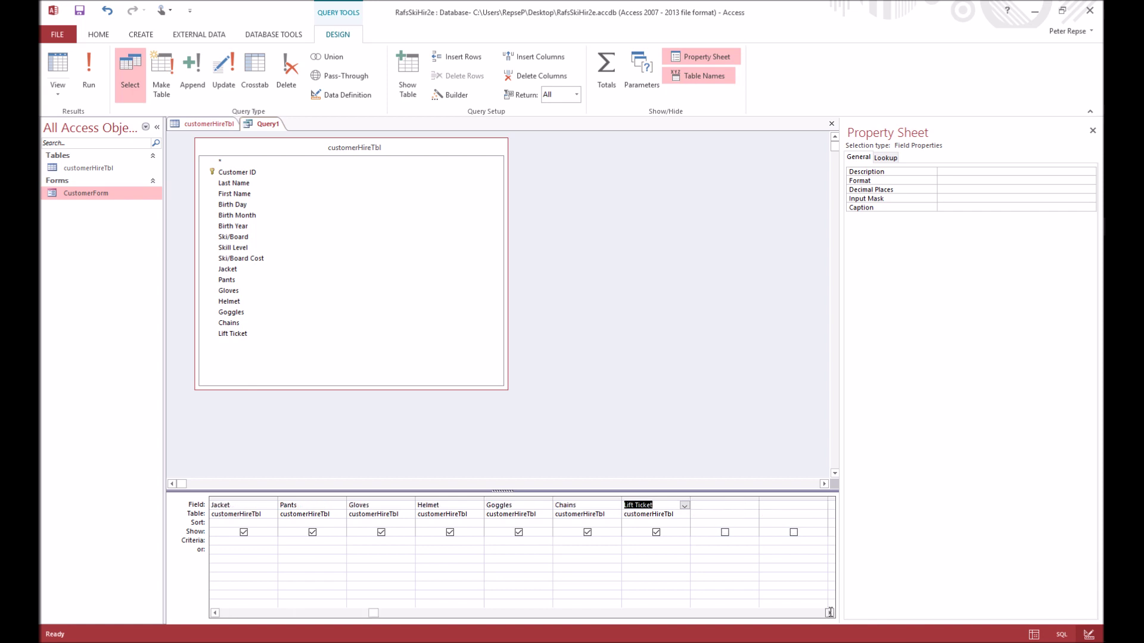
click(829, 613)
click(830, 613)
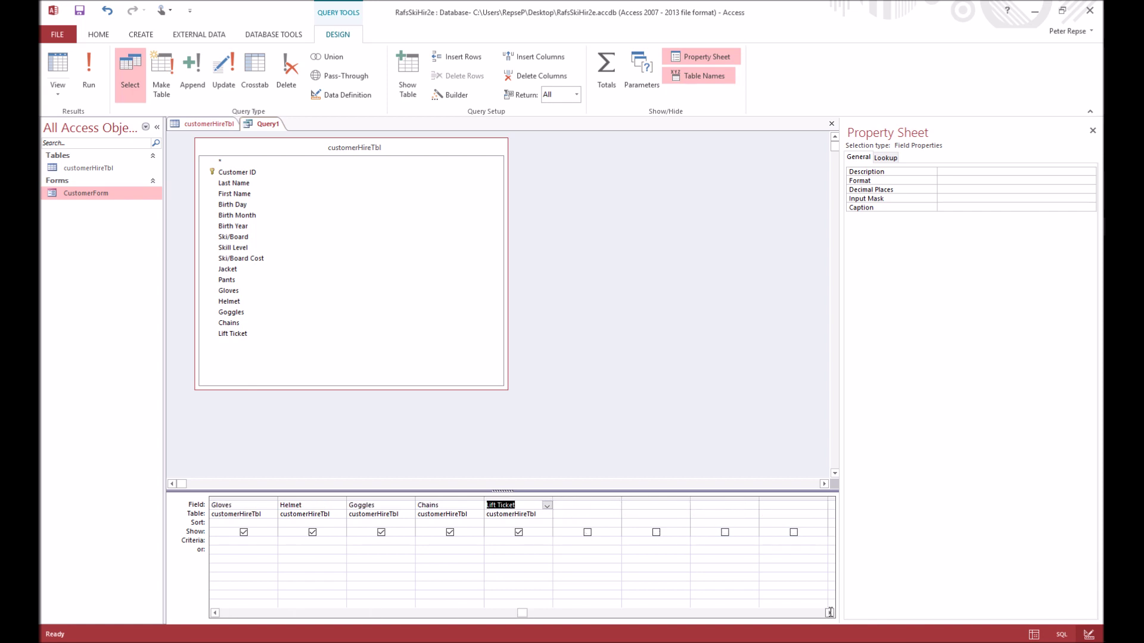
click(829, 613)
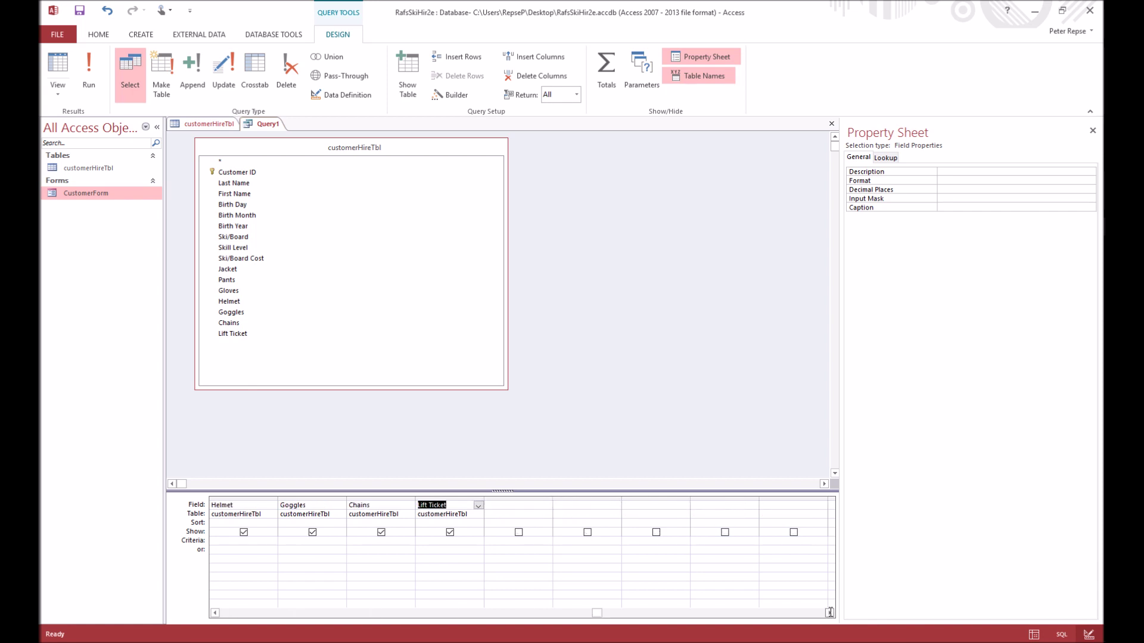
Add a Currency-formatted field Total Cost: [Ski/Board Cost]+[Jacket]+…+[Lift Ticket] in a widened column
drag(553, 498, 626, 498)
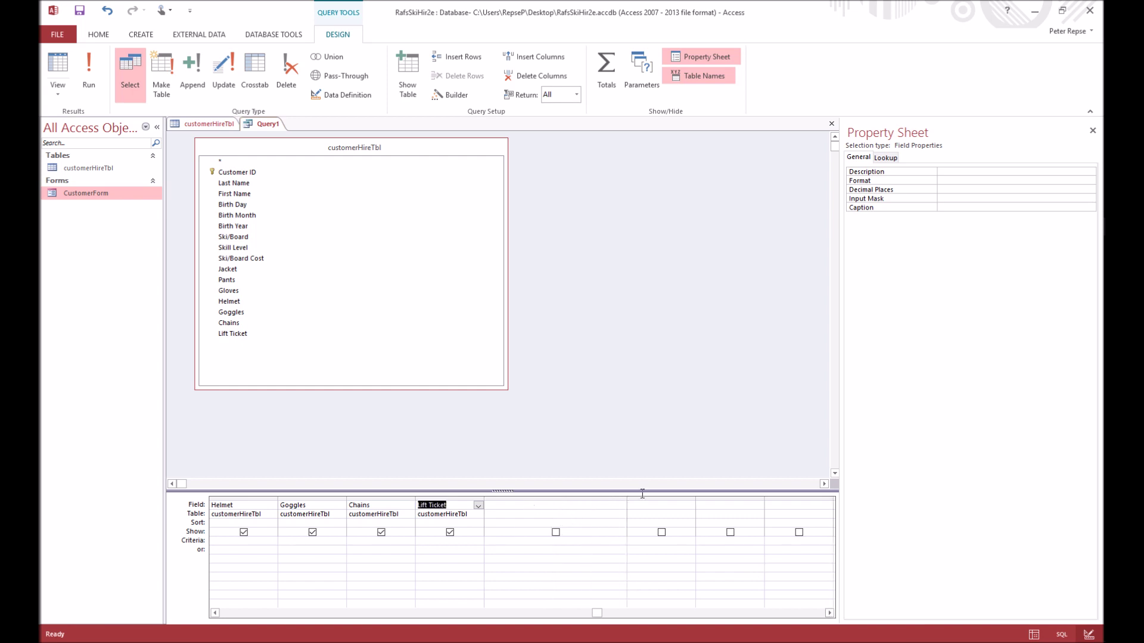
drag(626, 497, 823, 497)
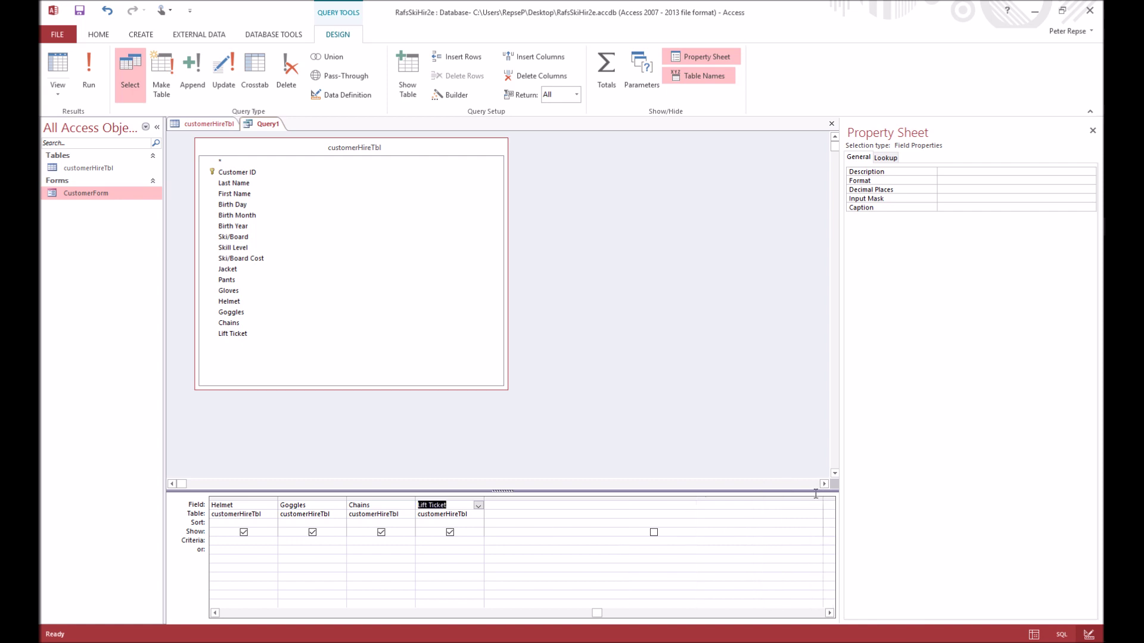
click(528, 508)
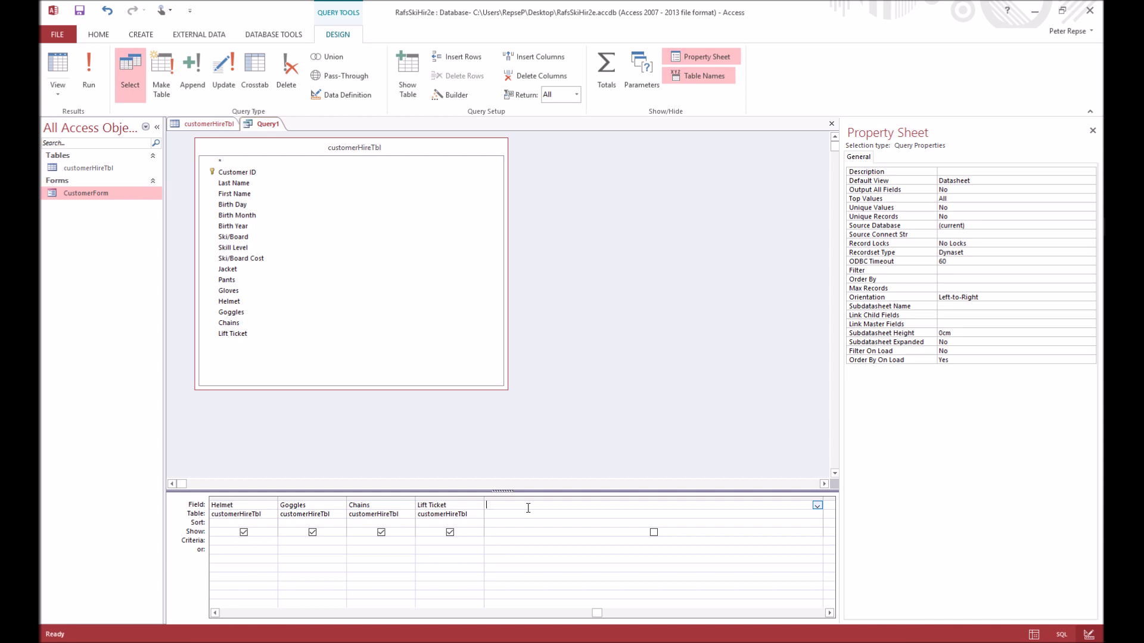
text(Total Cost: [Ski)
text(/Board Co)
text(st]+[Jacket]+[)
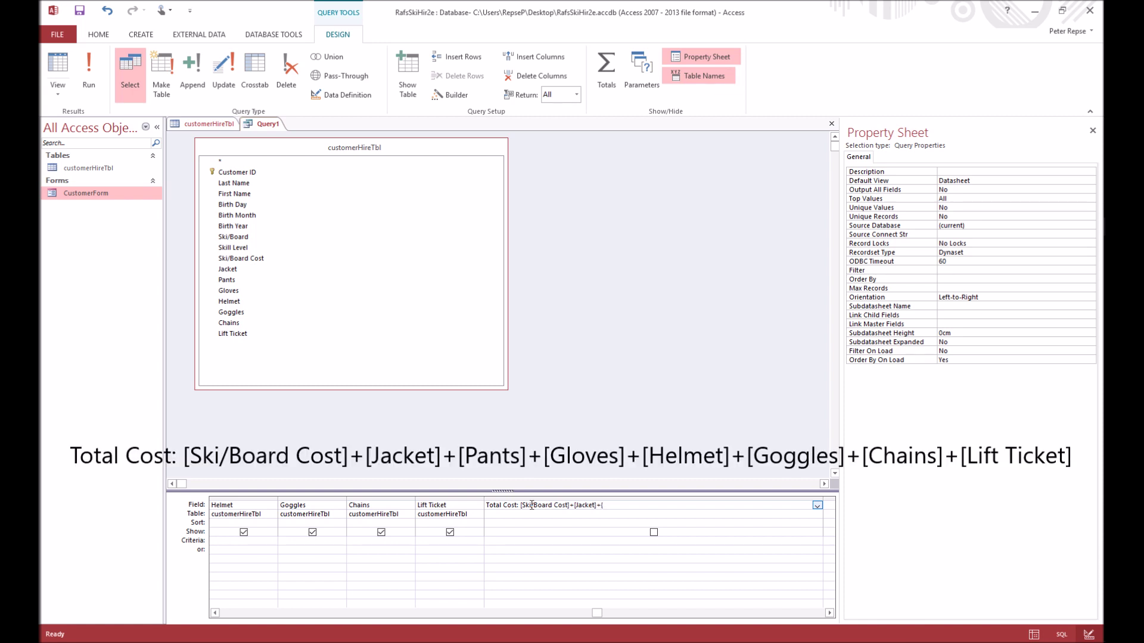
text(Pants]+[Gloves]+[Helmet]+[Goggles]+[Chains]+[Lift Ticket)
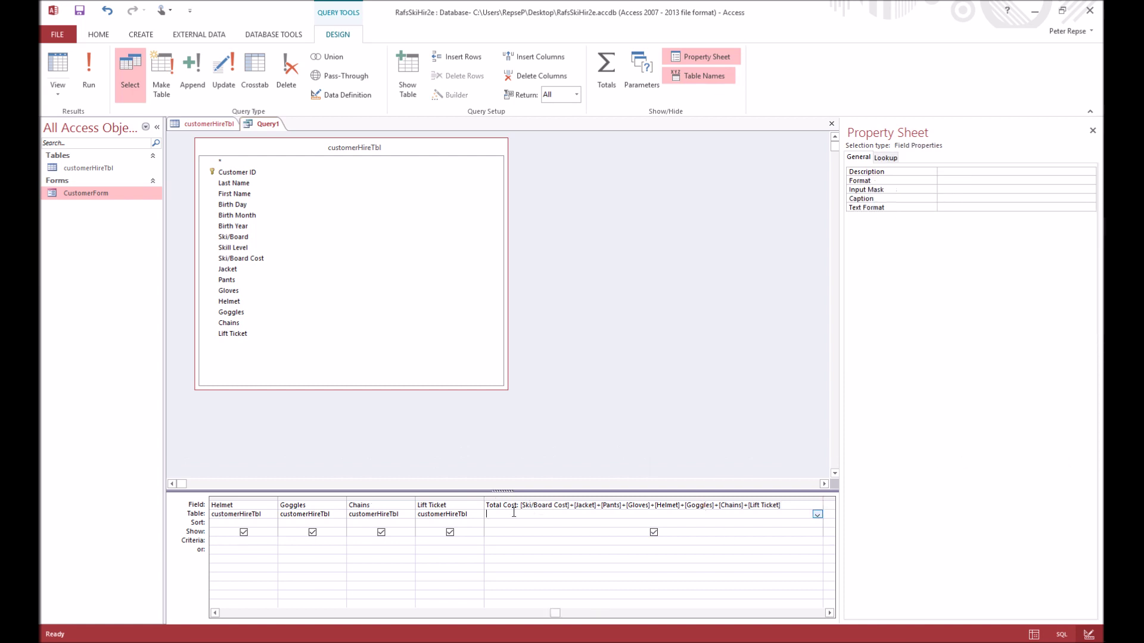
click(496, 516)
click(1015, 180)
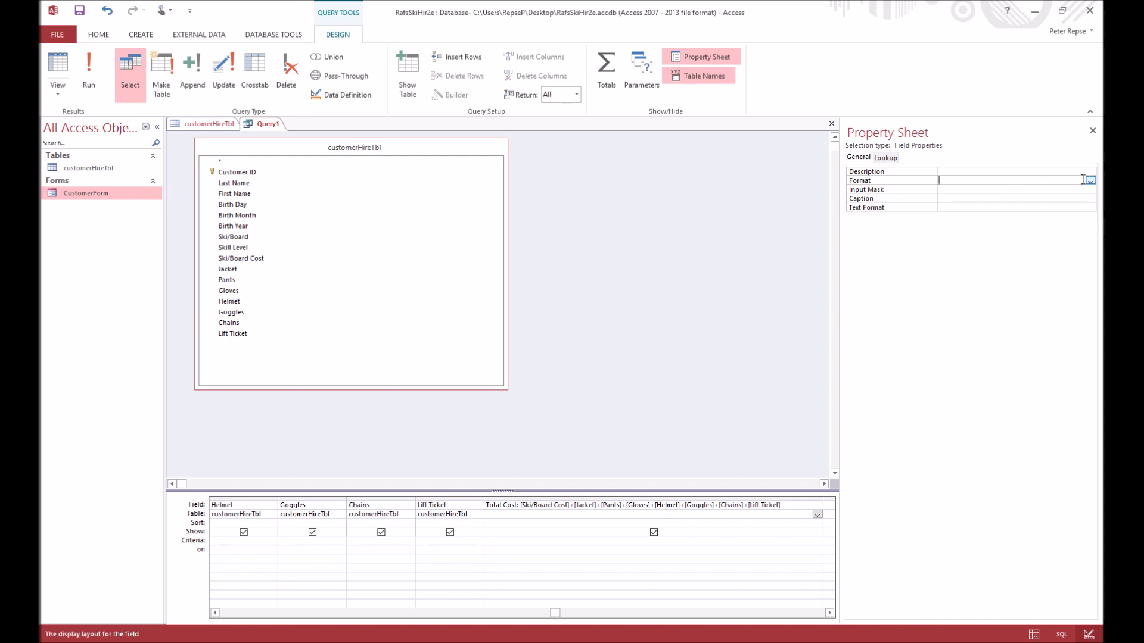
click(1090, 180)
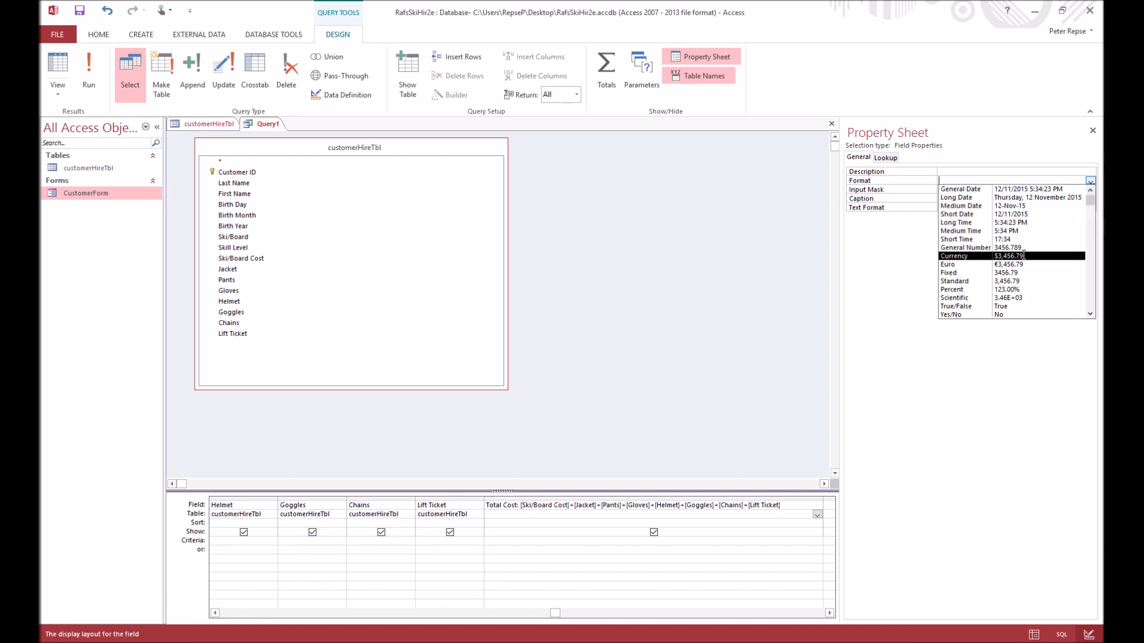
click(960, 255)
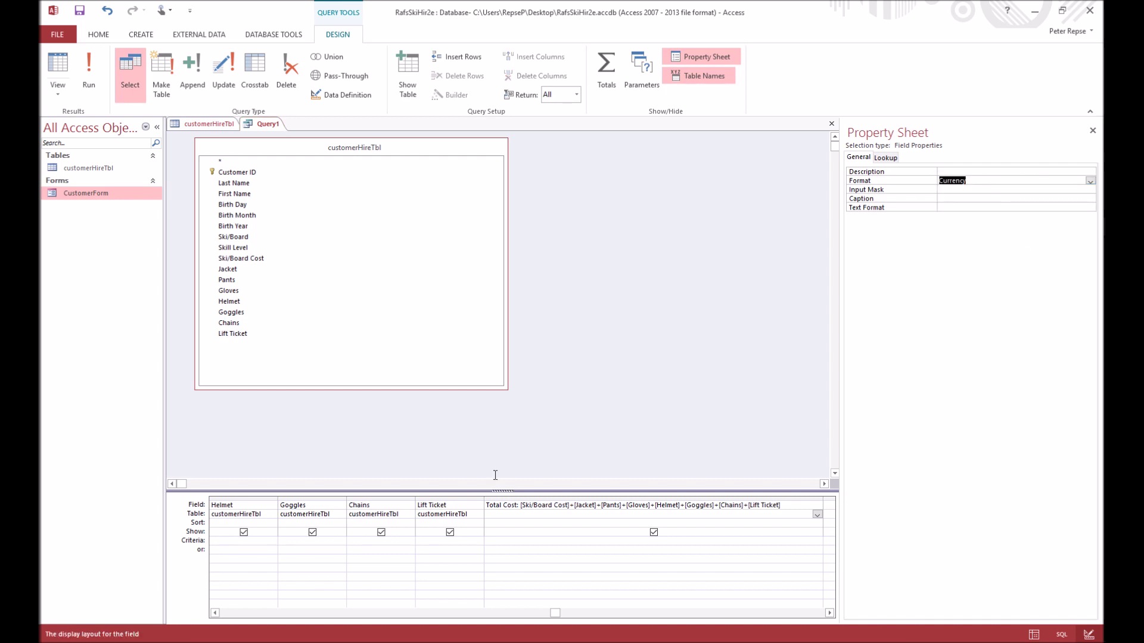
Run the query to see each customer's Total Cost, then save it as CostsQry
click(95, 76)
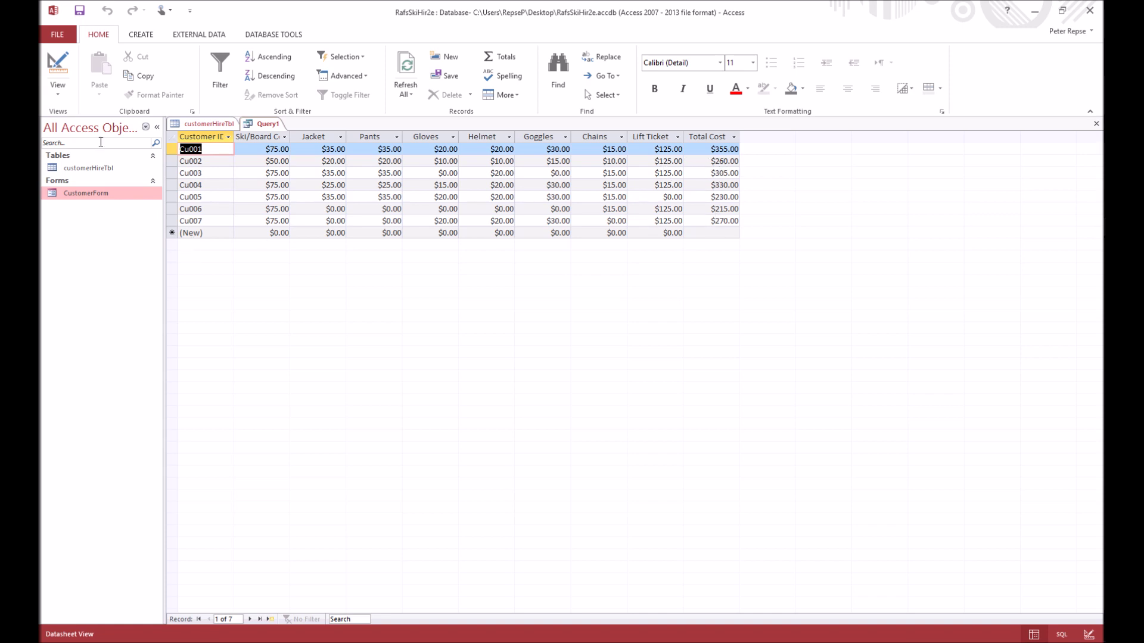
right_click(266, 124)
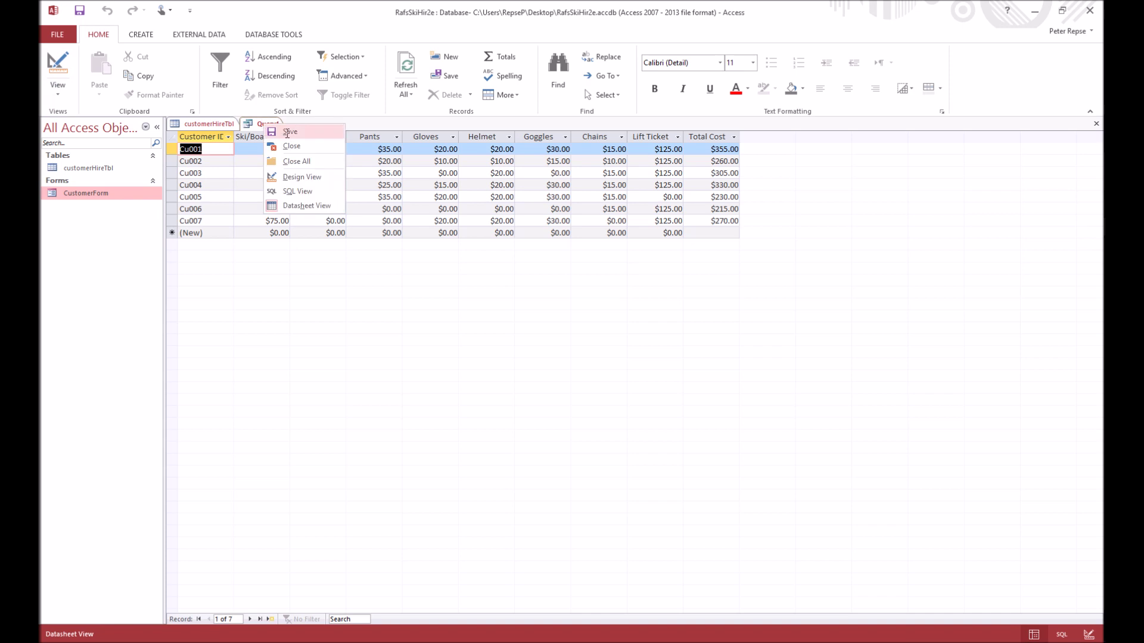
click(288, 132)
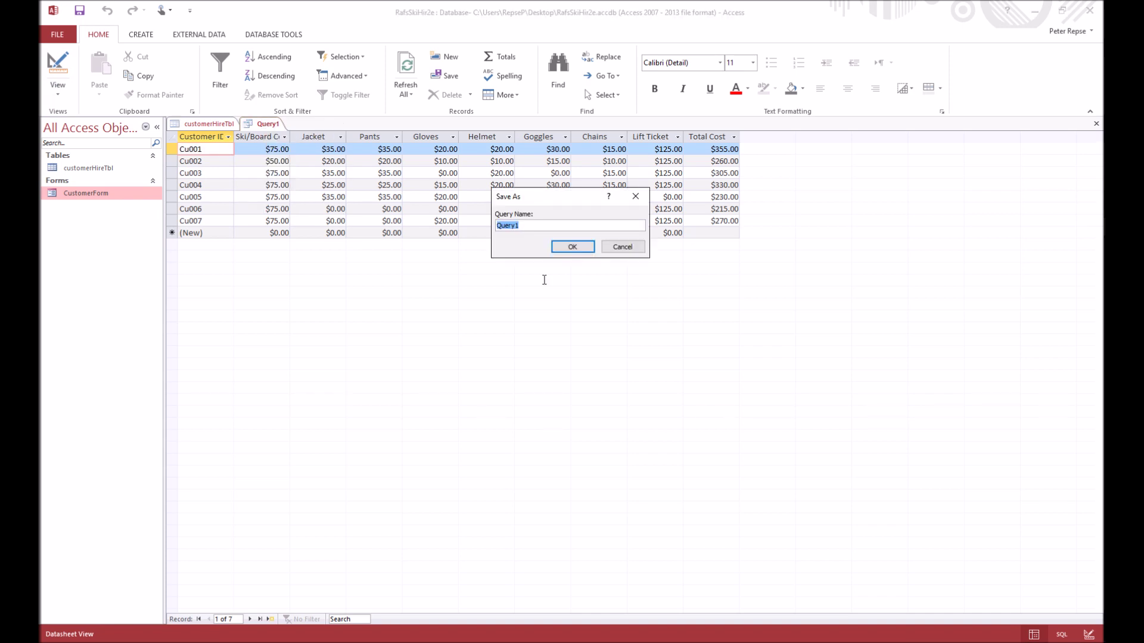
text(CostsQry)
click(571, 248)
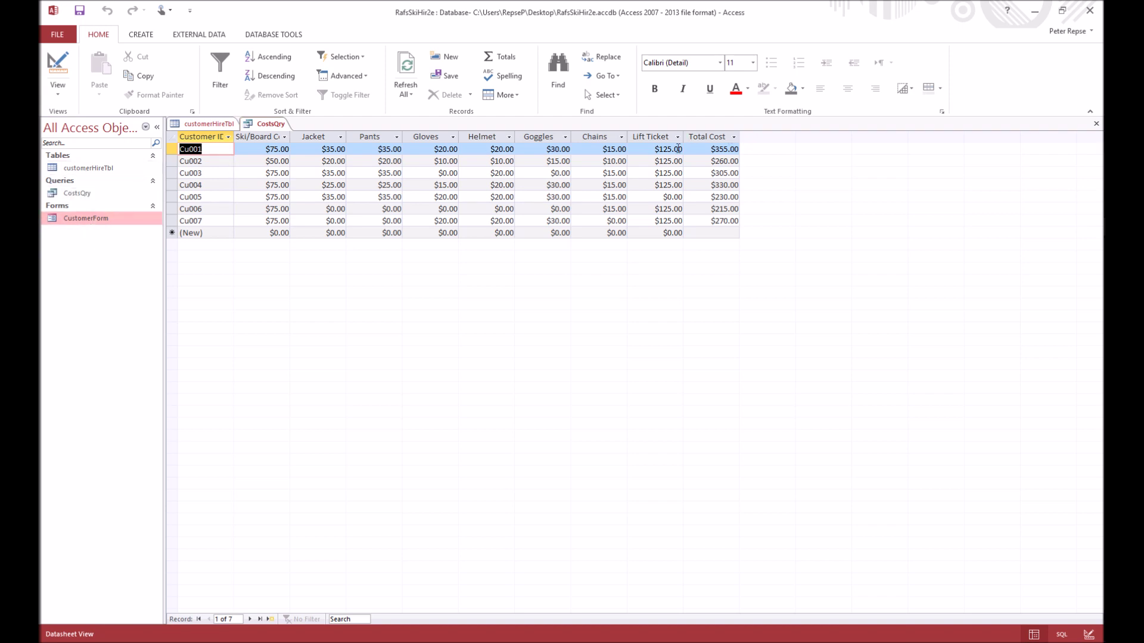
Sort CostsQry by Total Cost descending, then re-sort by Customer ID ascending and recheck the results
click(734, 137)
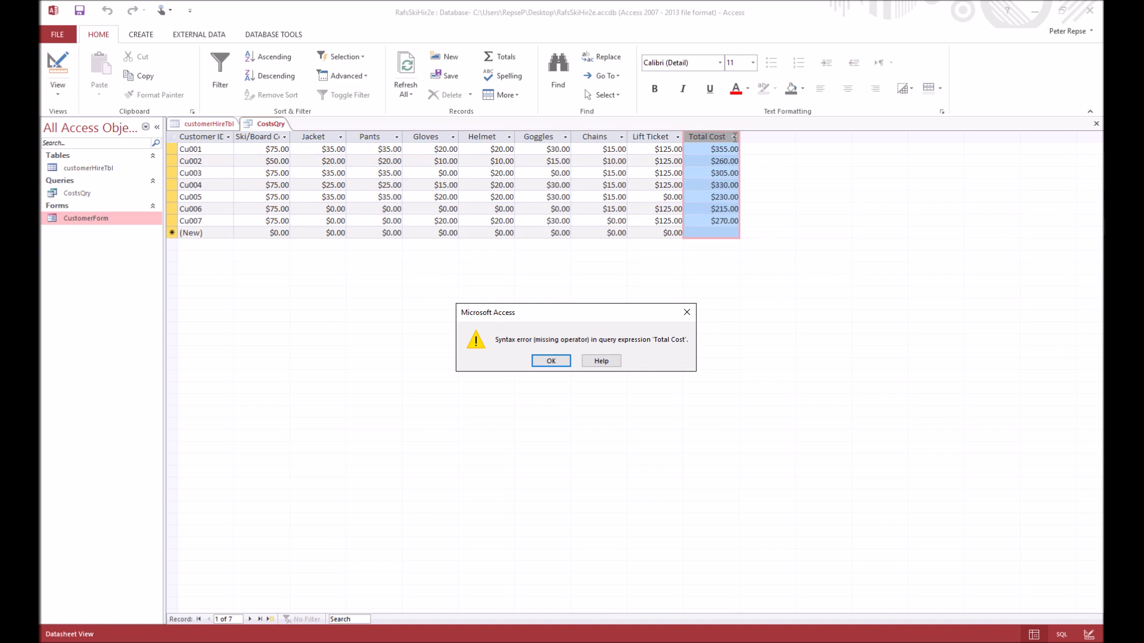
click(548, 360)
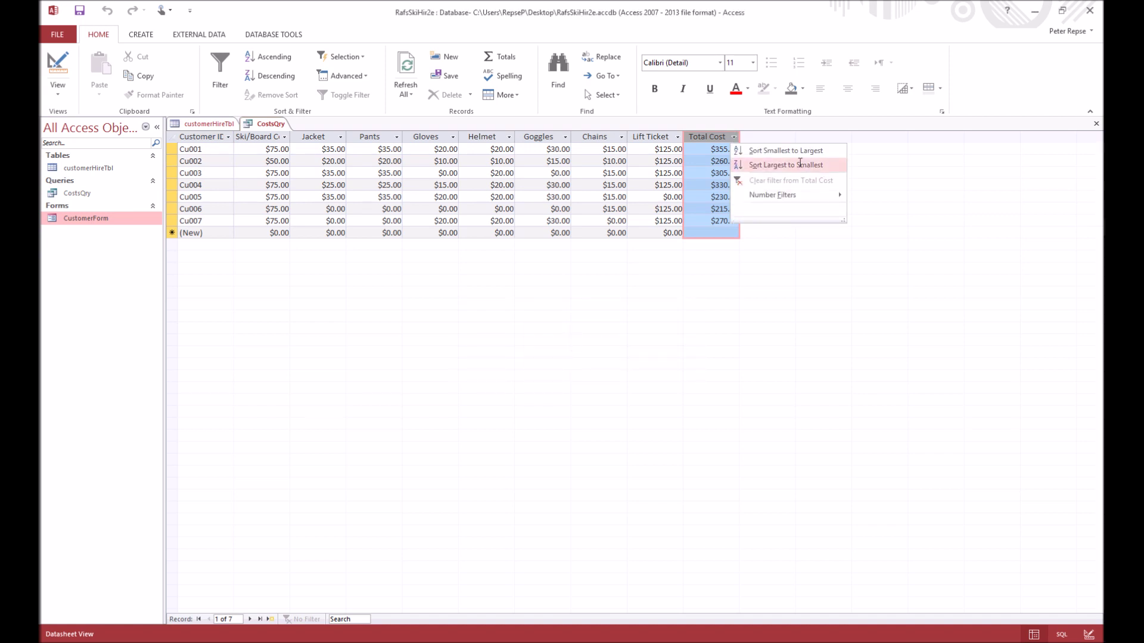
click(776, 166)
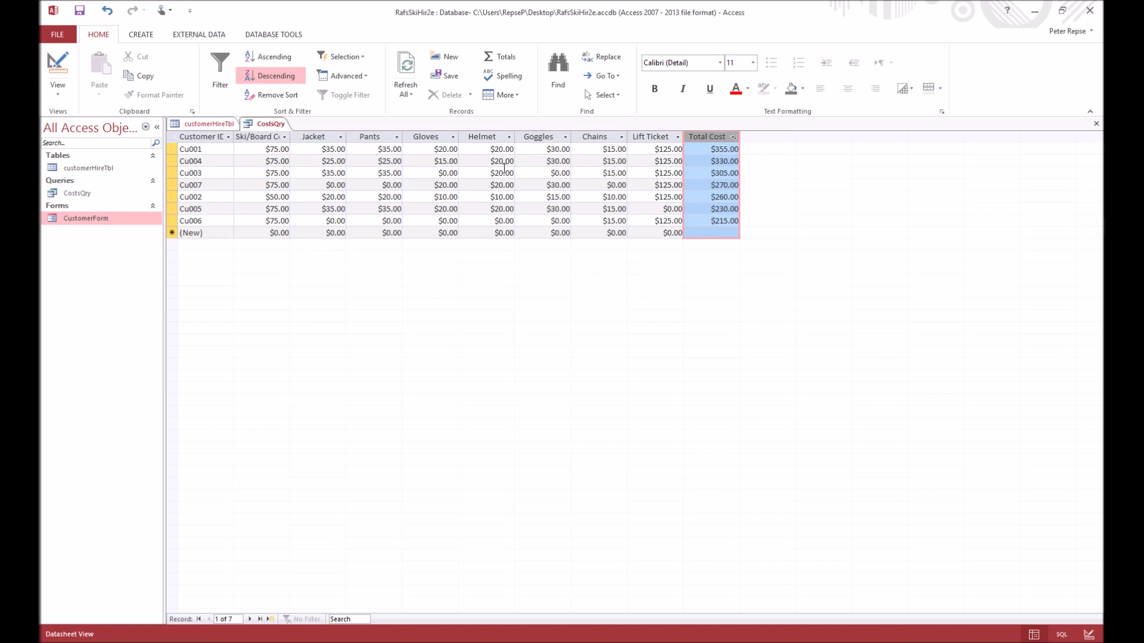
click(228, 138)
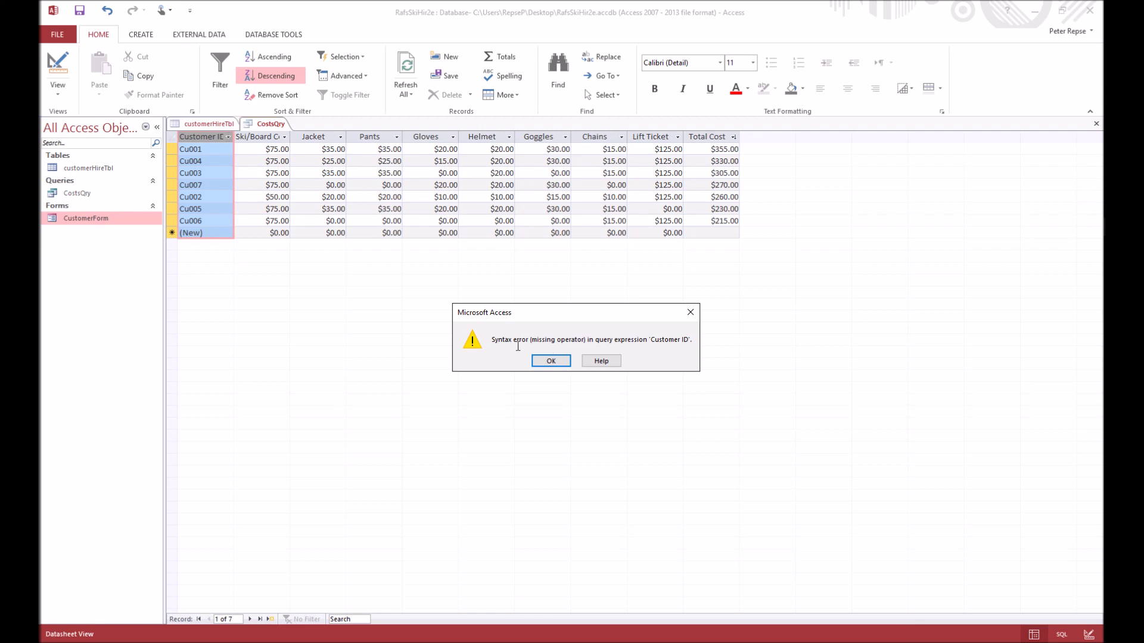
click(551, 361)
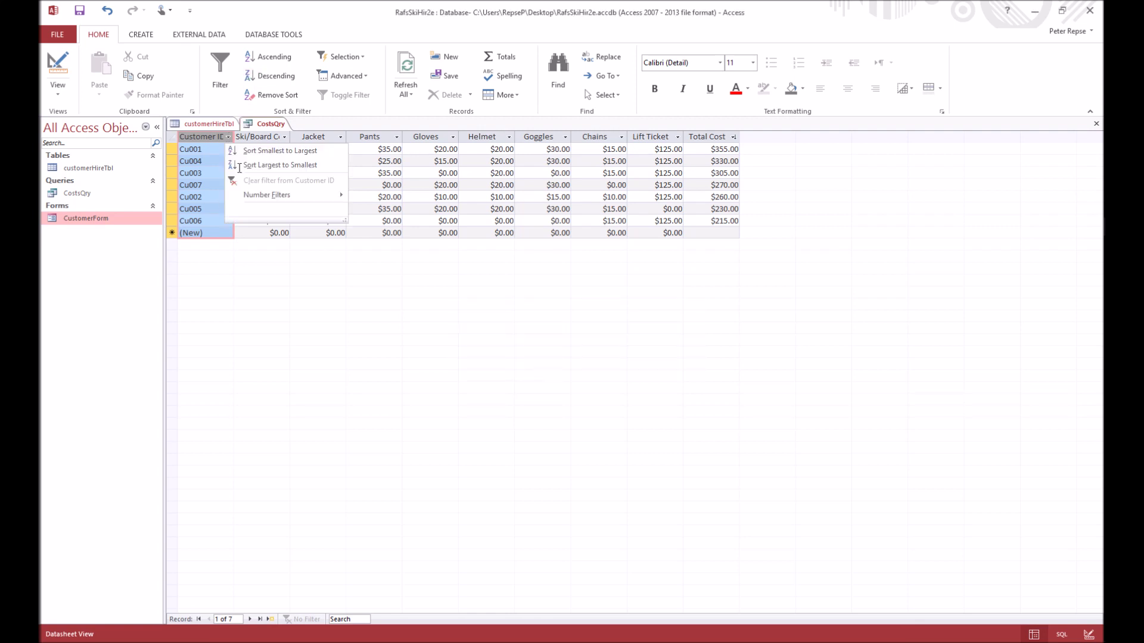
click(294, 152)
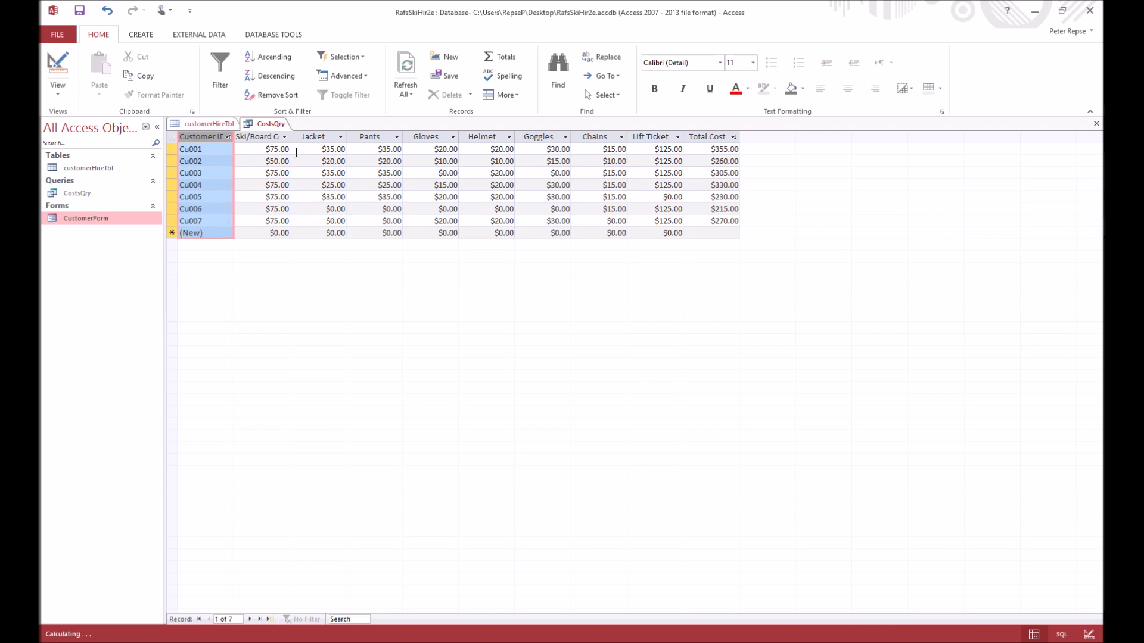
click(221, 125)
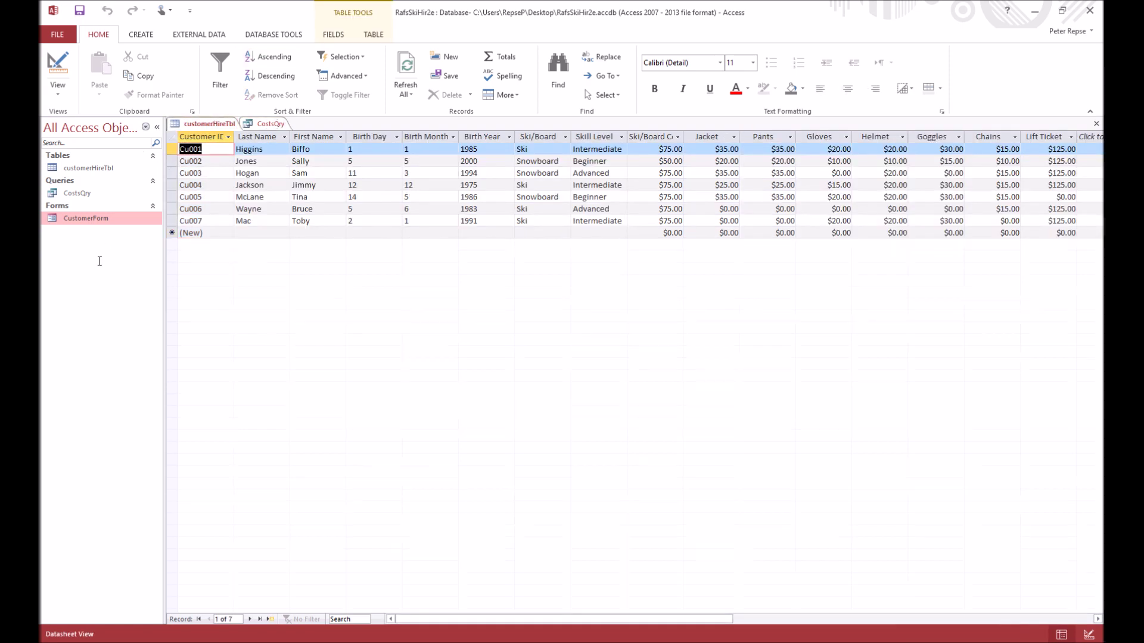
click(279, 125)
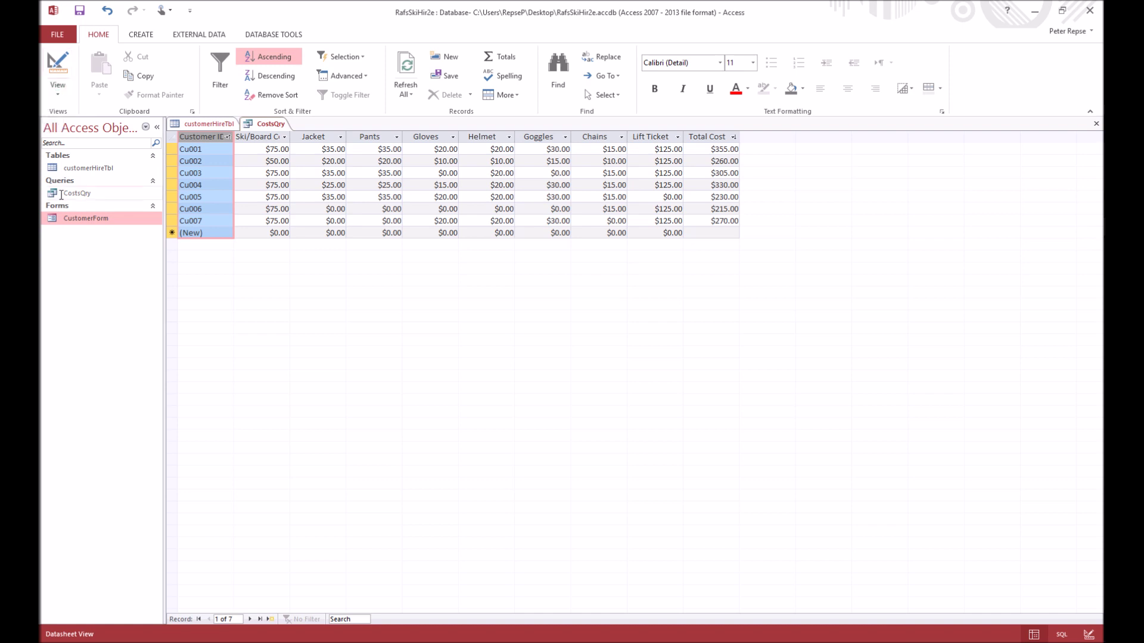
click(138, 36)
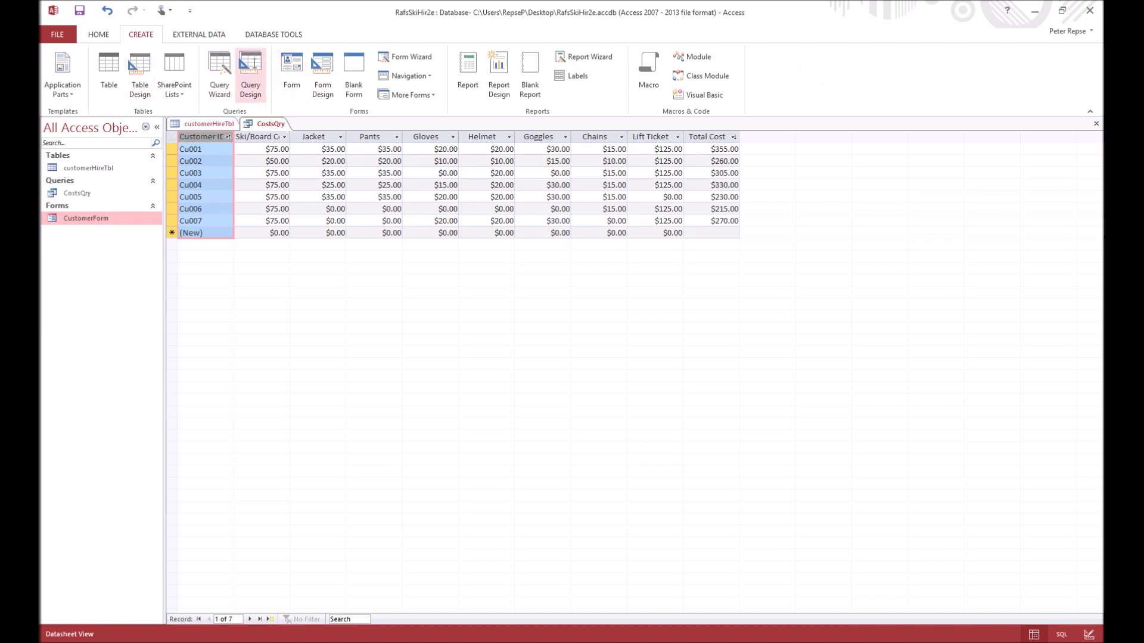
Start a new Query Design on customerHireTbl, enlarging its field list and the grid area
click(250, 74)
drag(563, 454, 489, 149)
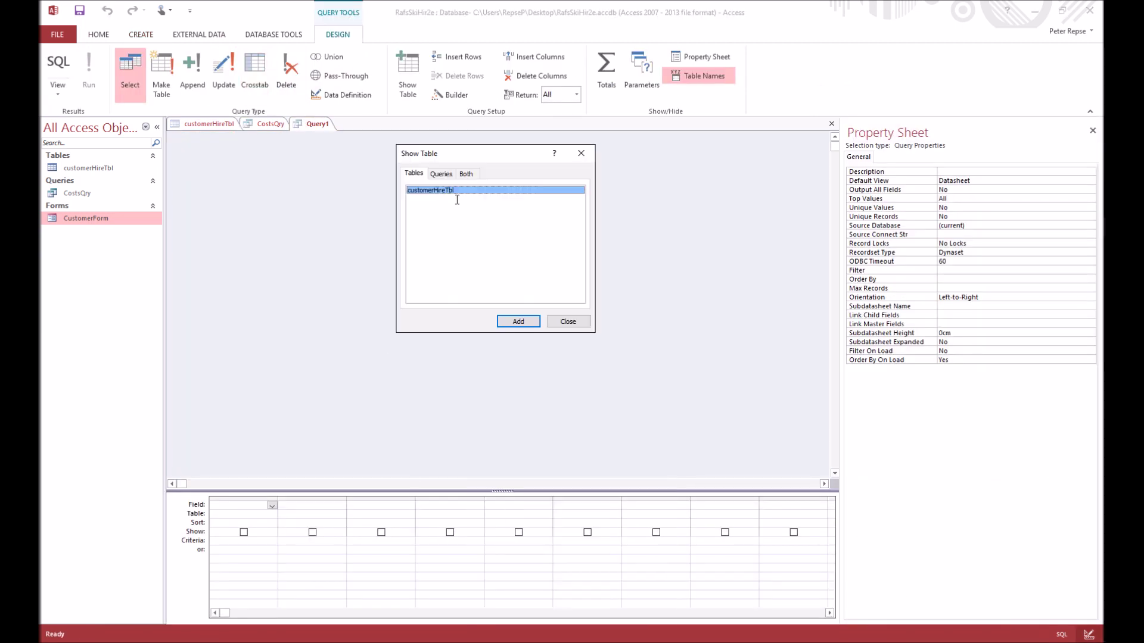
double_click(441, 188)
click(568, 321)
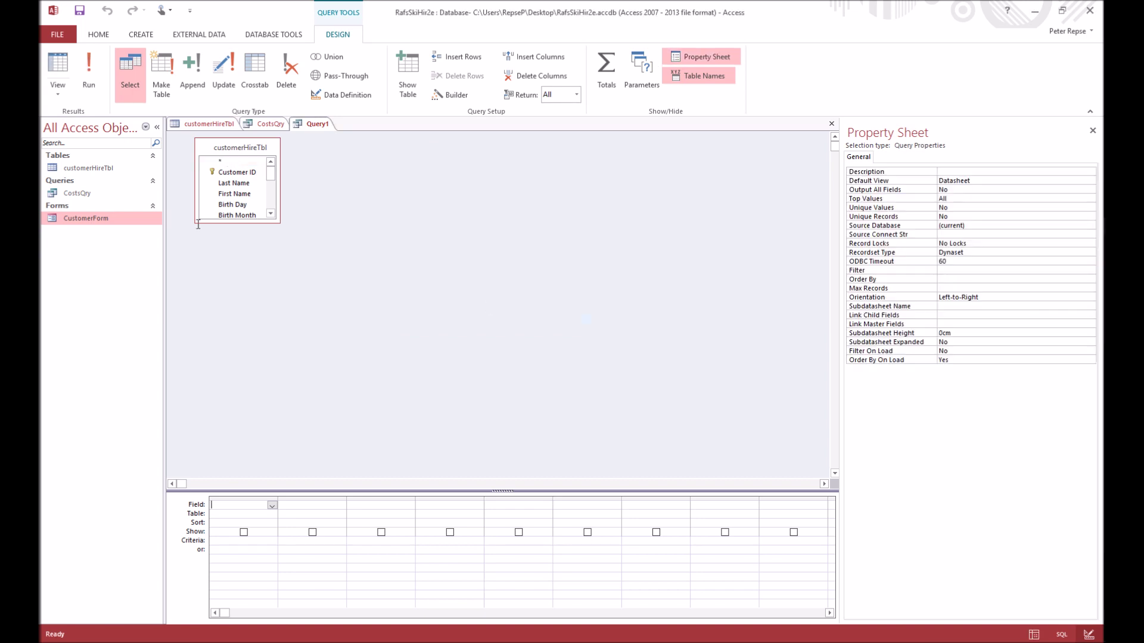
drag(281, 223, 487, 376)
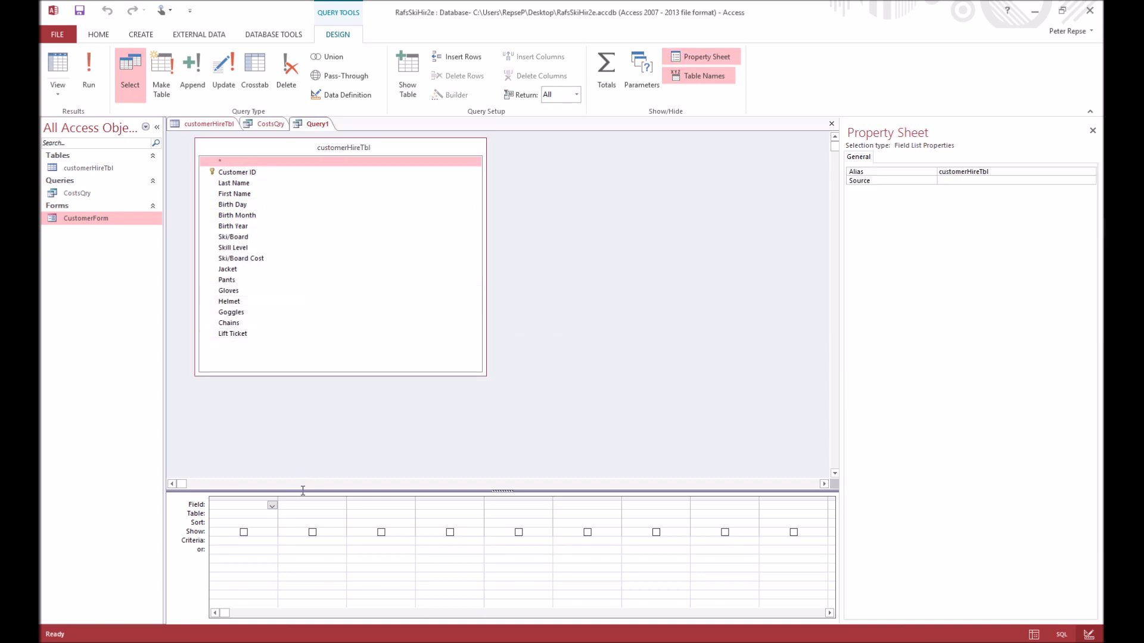
drag(301, 490, 311, 410)
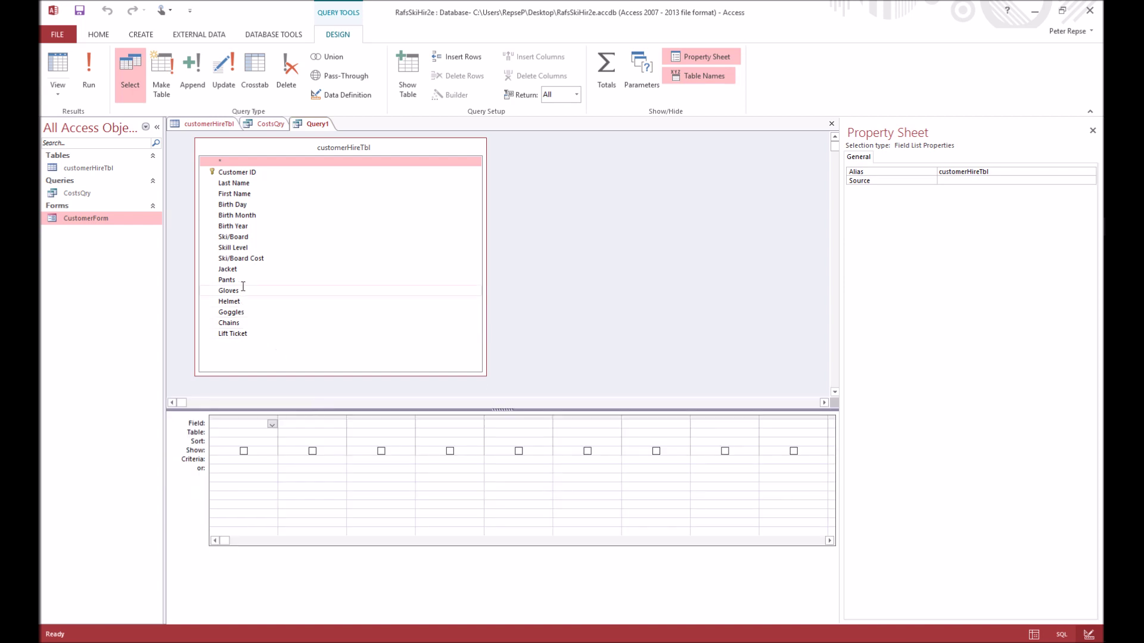
Add Customer ID, Last Name, First Name, Birth Year, Ski/Board and Skill Level to the grid
double_click(255, 173)
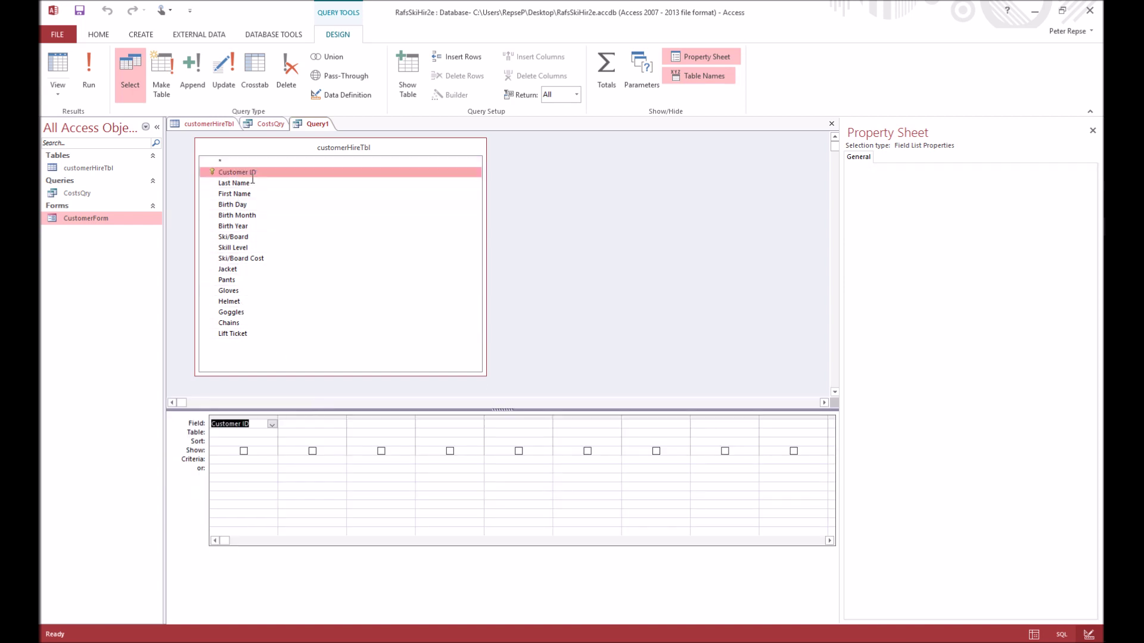
double_click(249, 183)
double_click(246, 193)
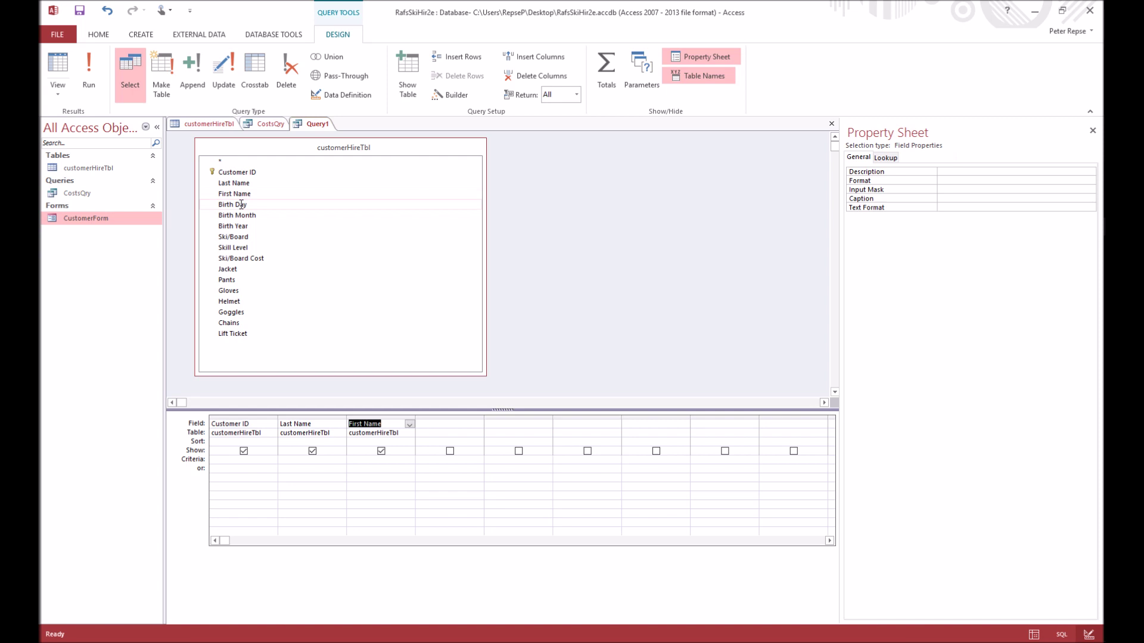
double_click(252, 226)
double_click(249, 237)
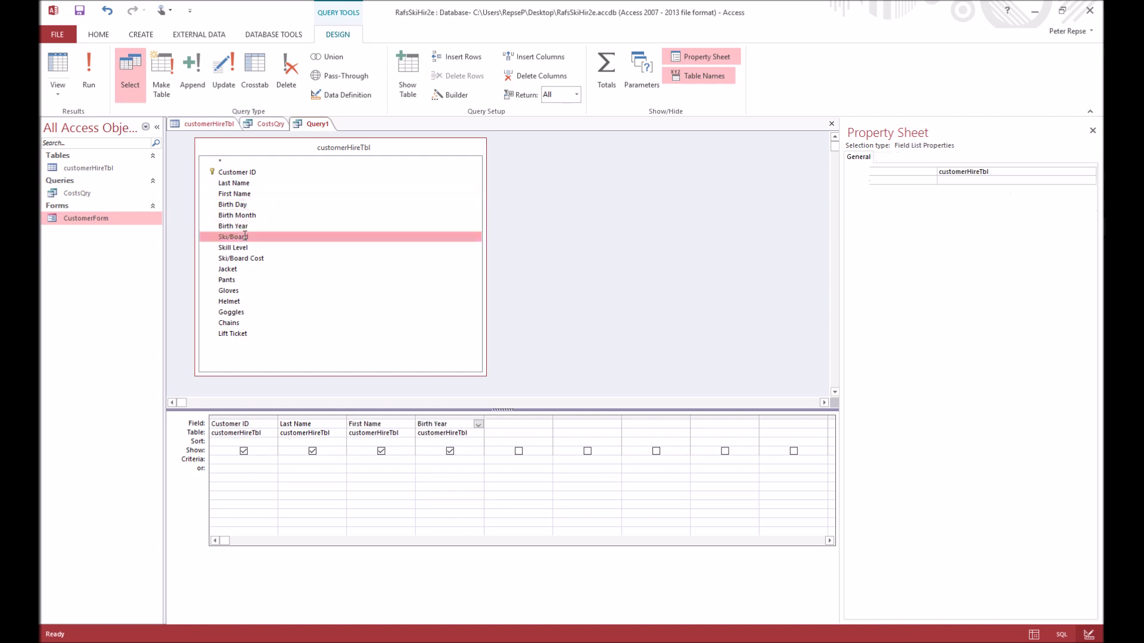
double_click(240, 248)
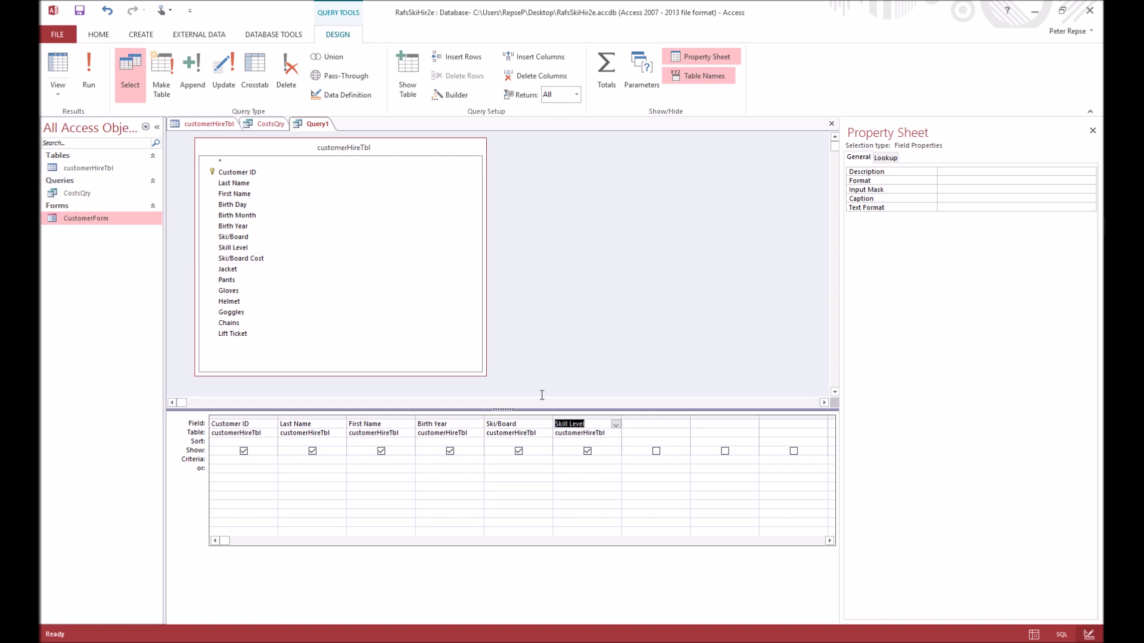
Save the query as CustomerDetailsShortQry and open its datasheet from the navigation pane
right_click(319, 131)
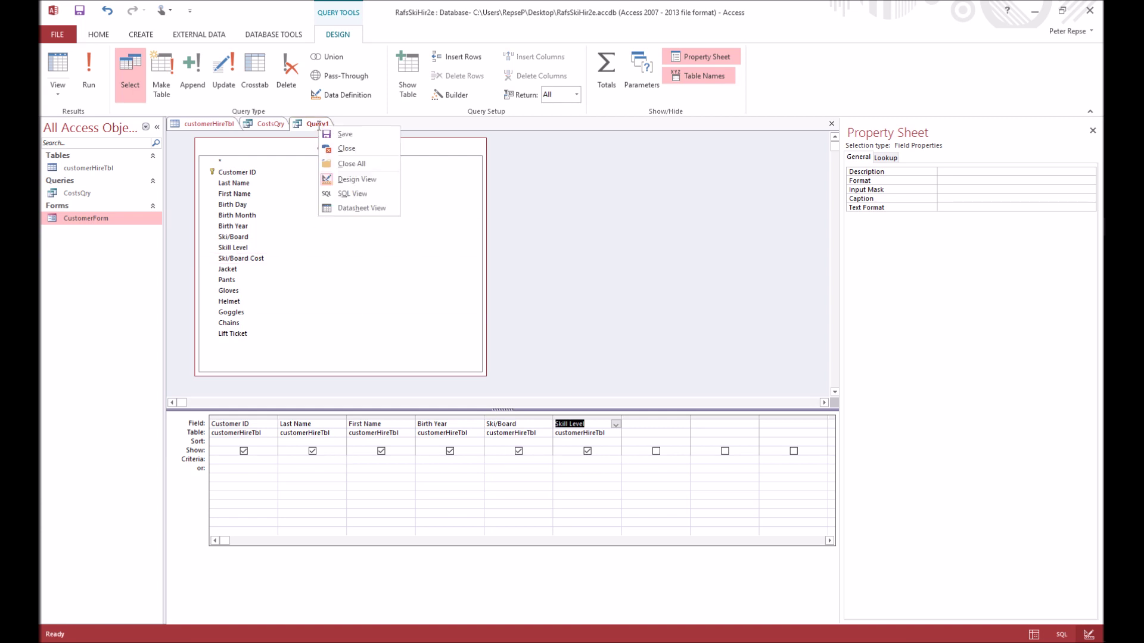
click(336, 136)
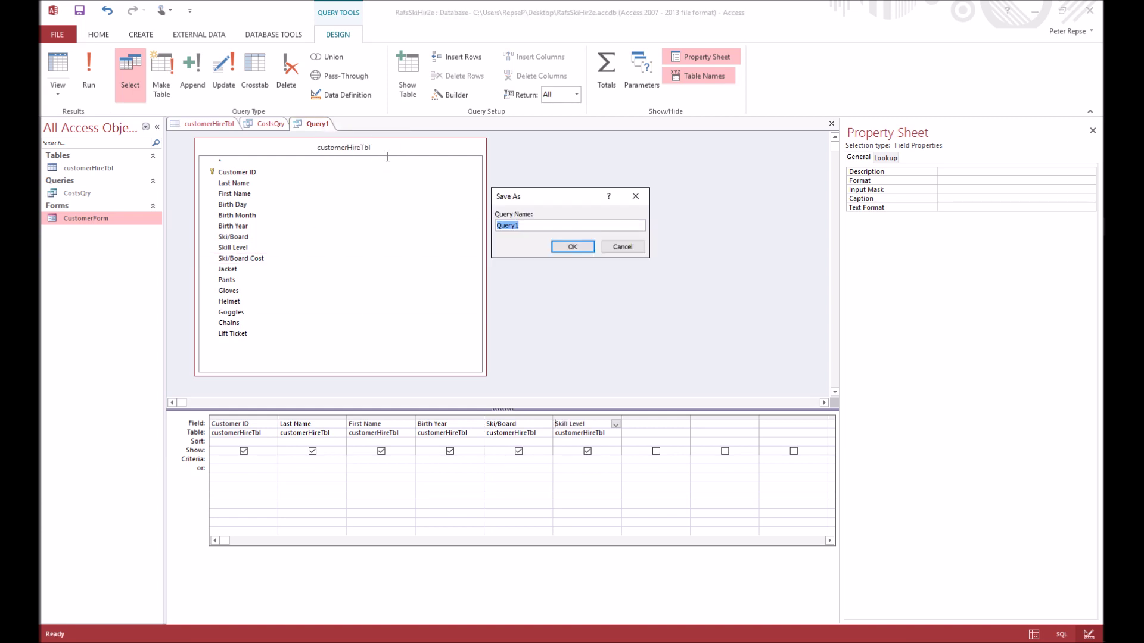
text(CustomerDetailsShortQr)
click(574, 247)
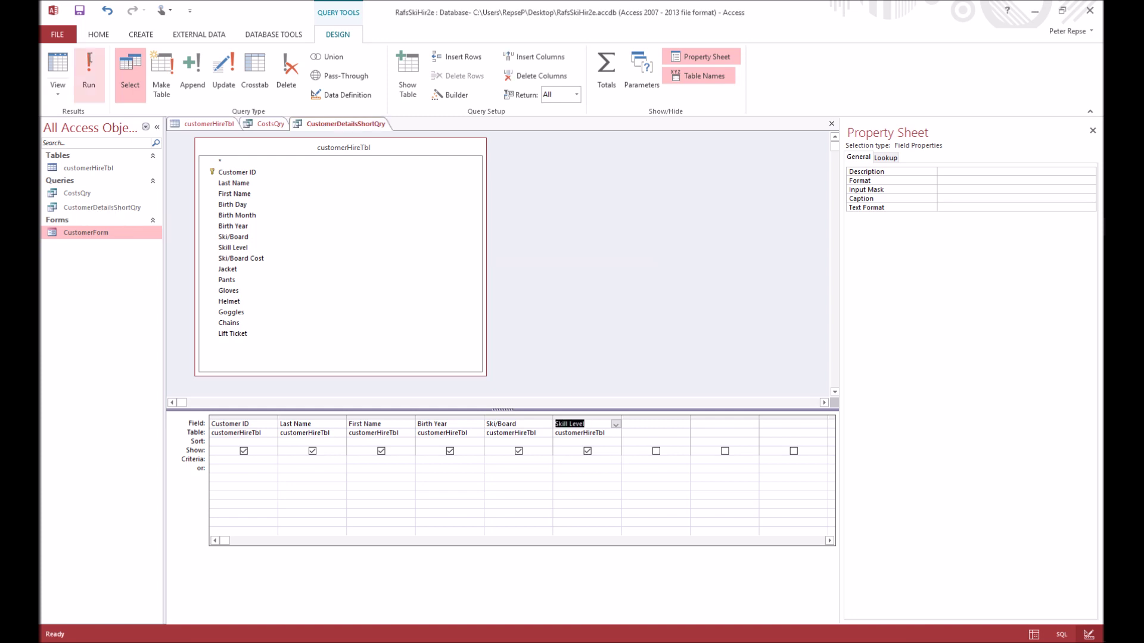
click(77, 193)
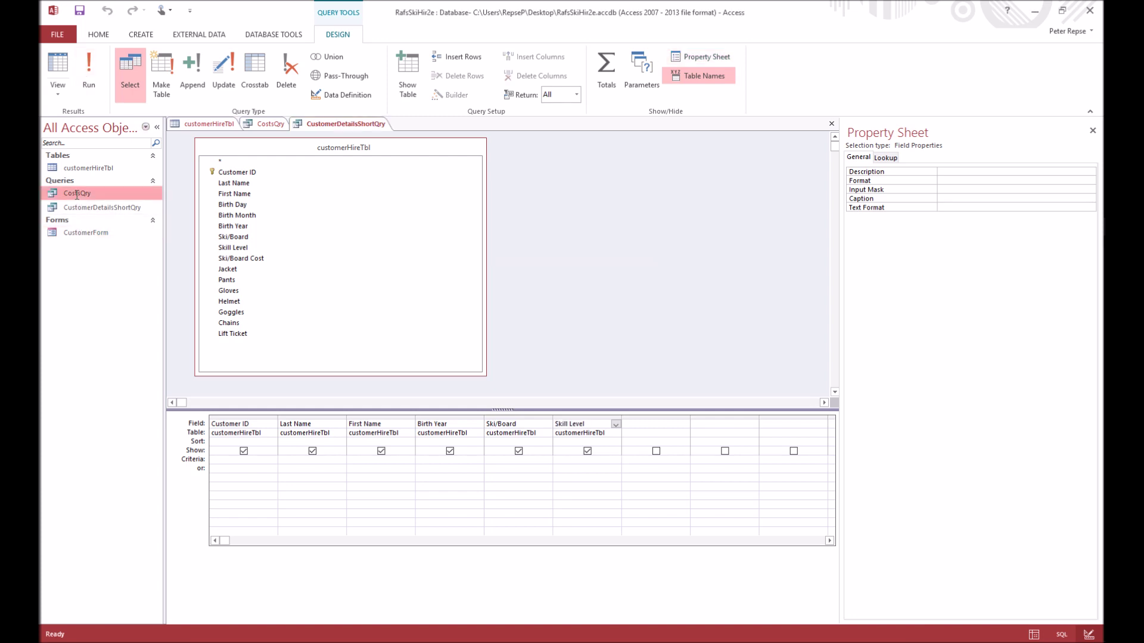
double_click(89, 207)
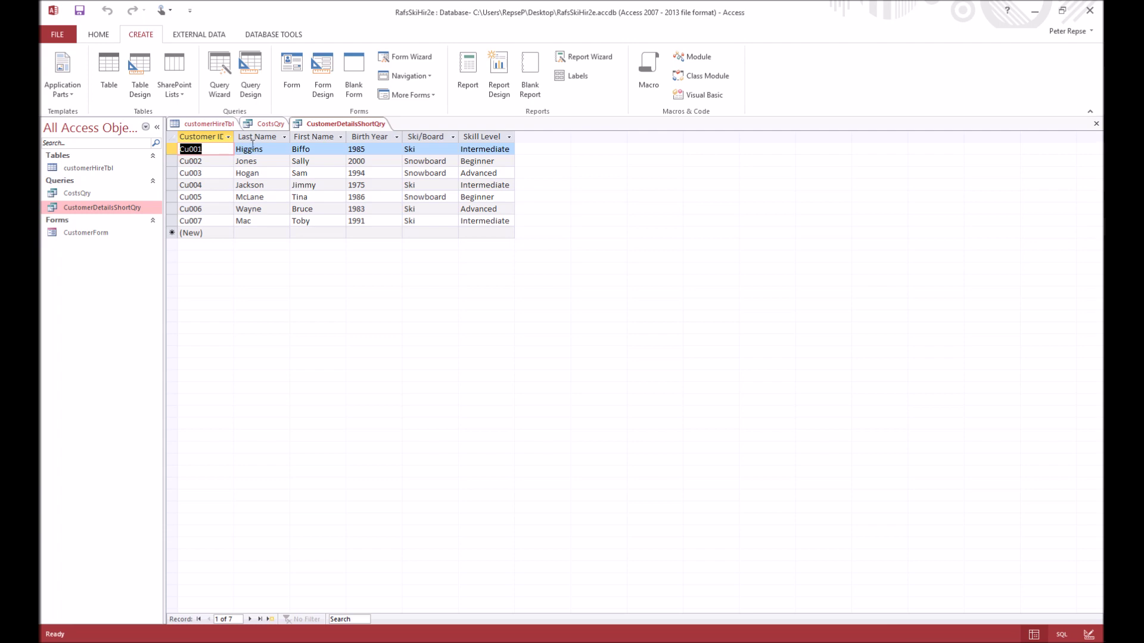
Compare CustomerDetailsShortQry's seven customers with customerHireTbl and CostsQry, then save the database
click(216, 124)
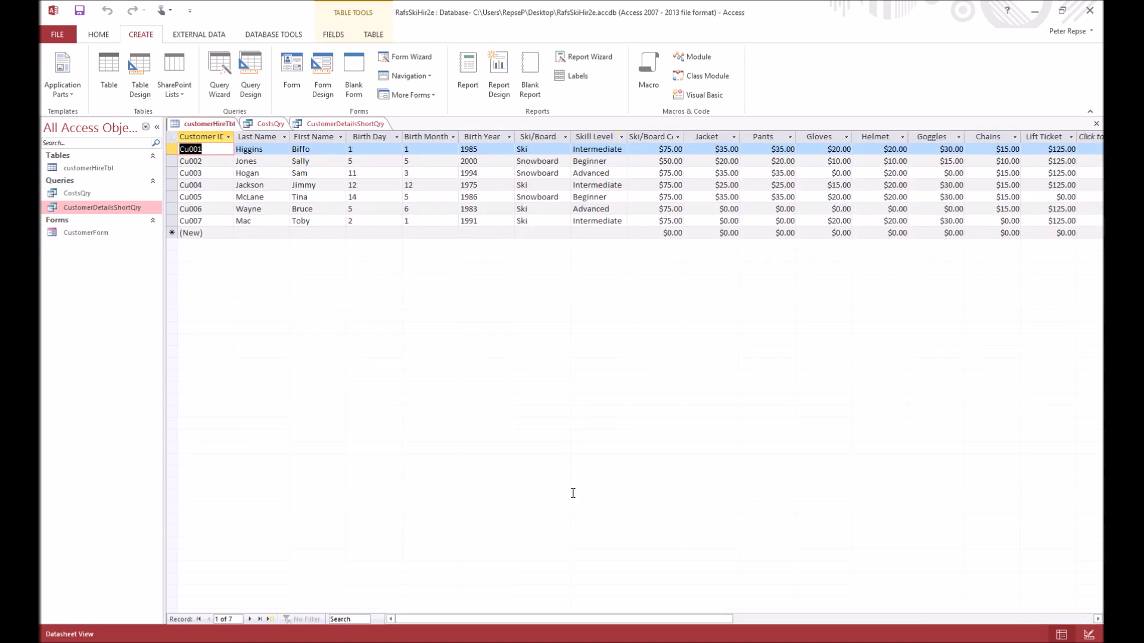
drag(416, 619, 373, 606)
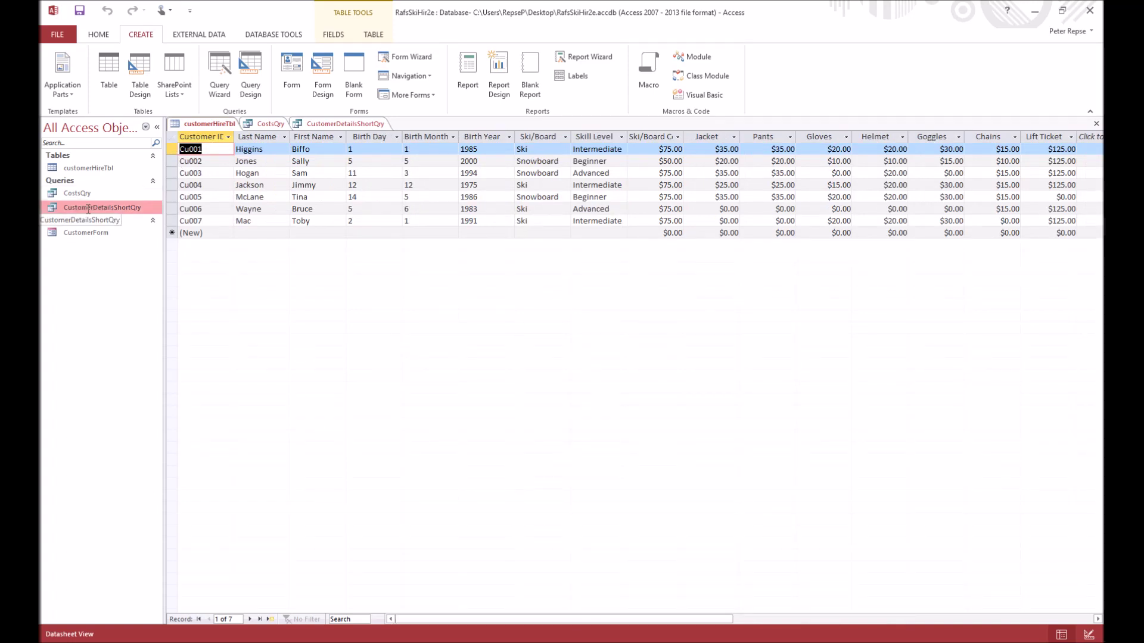
click(268, 123)
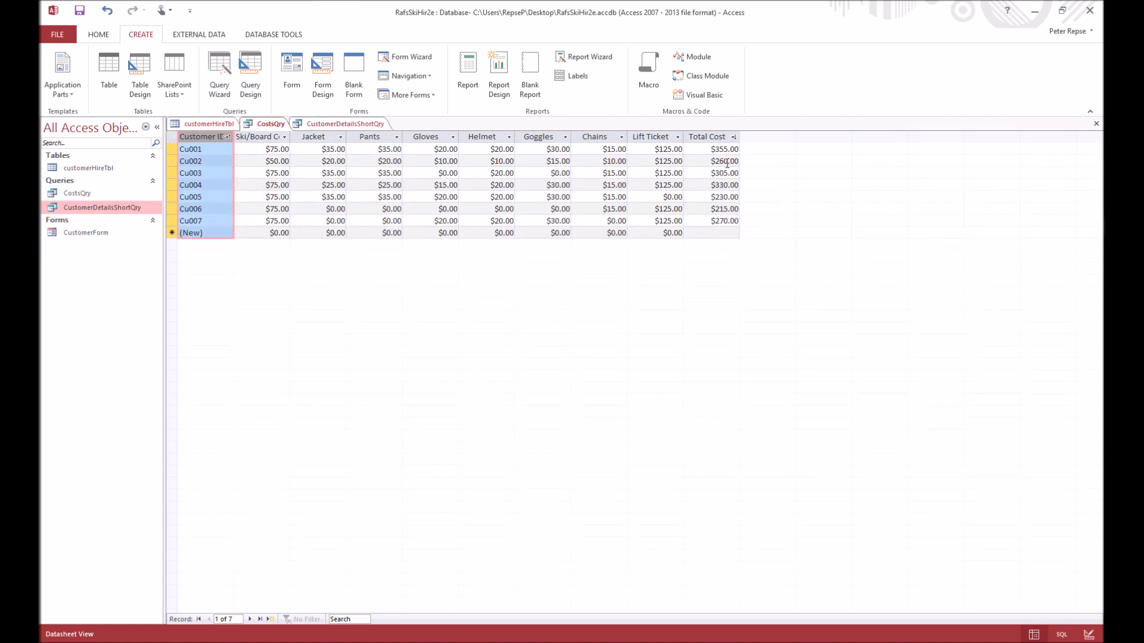
click(345, 124)
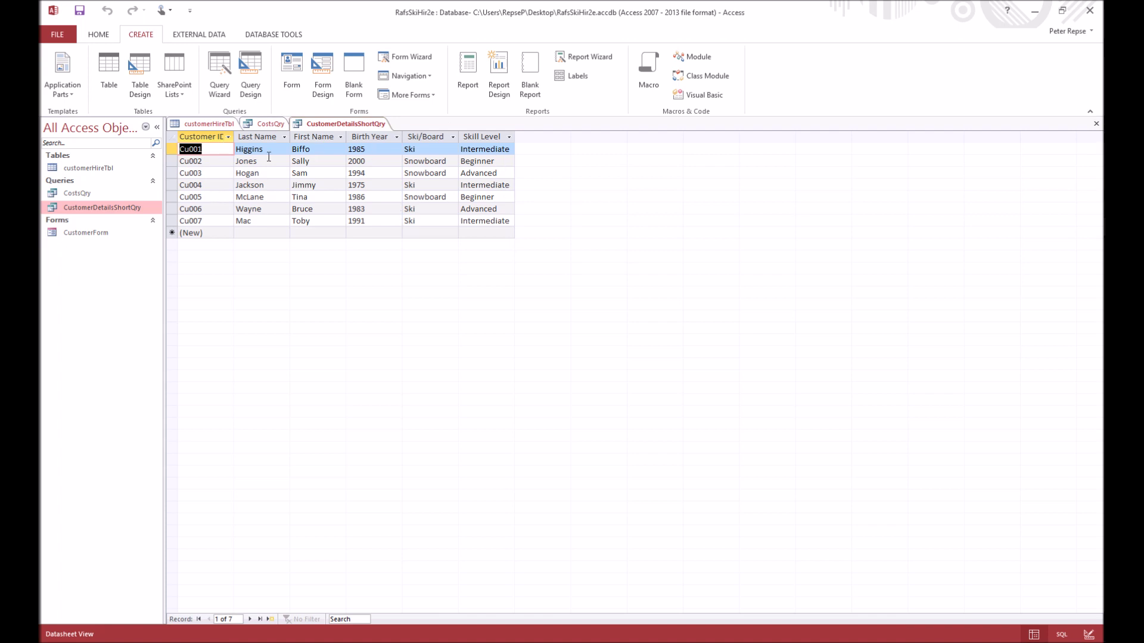
click(208, 123)
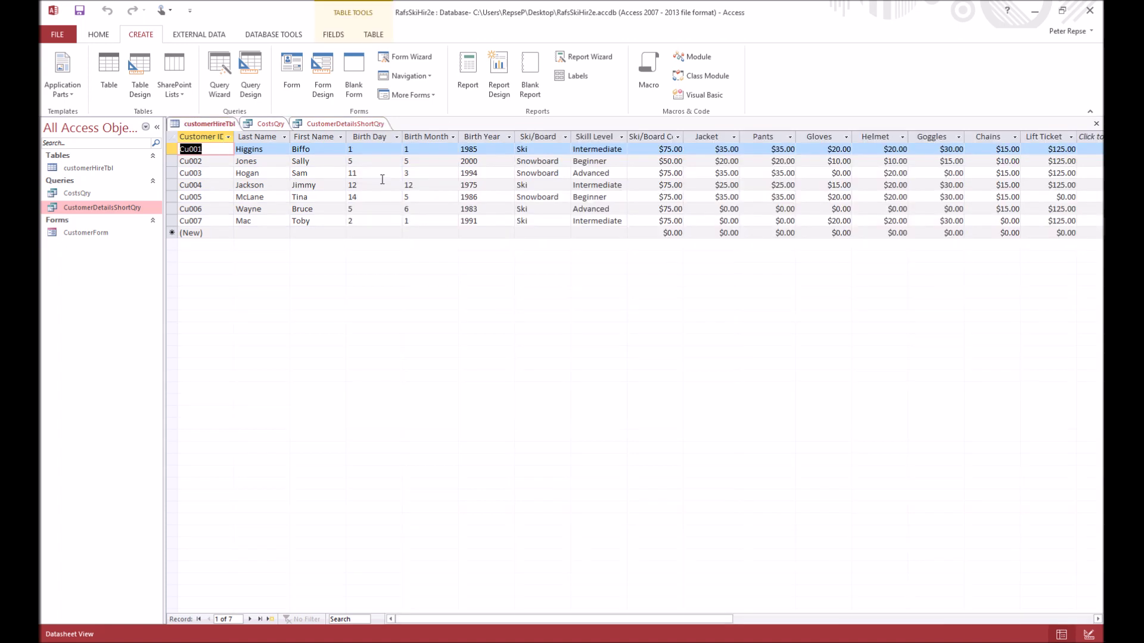
click(345, 123)
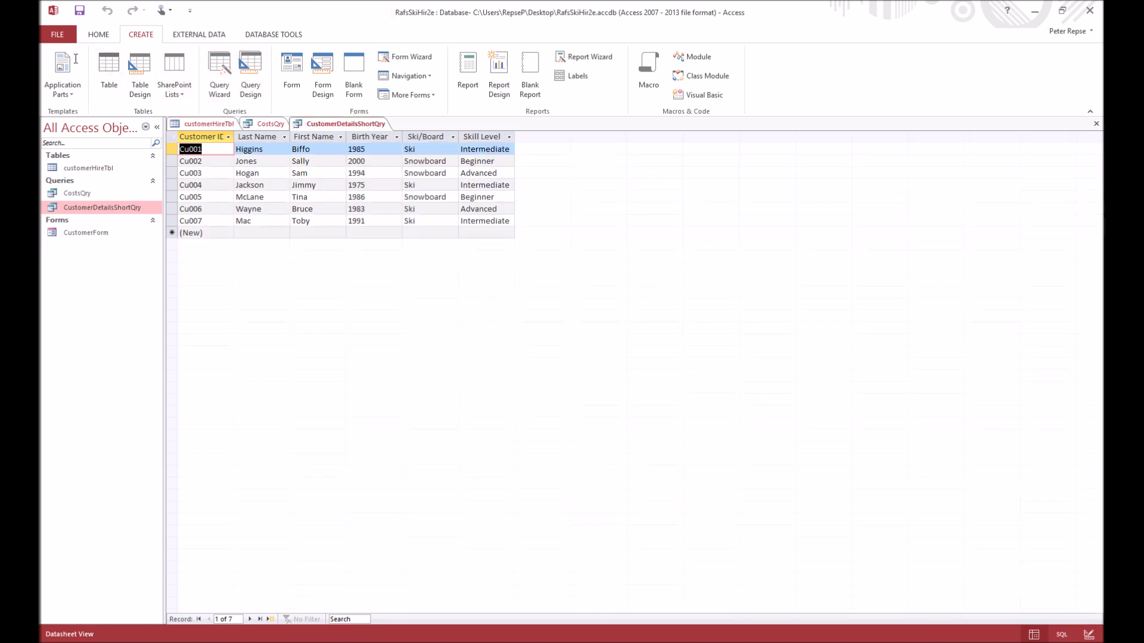
click(61, 36)
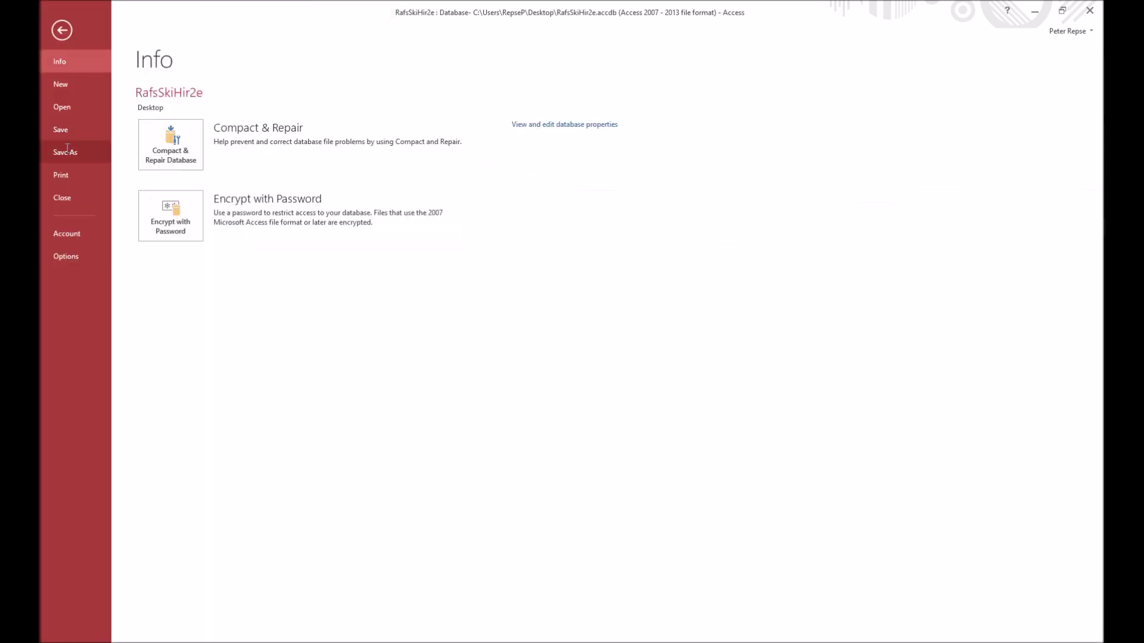
click(61, 130)
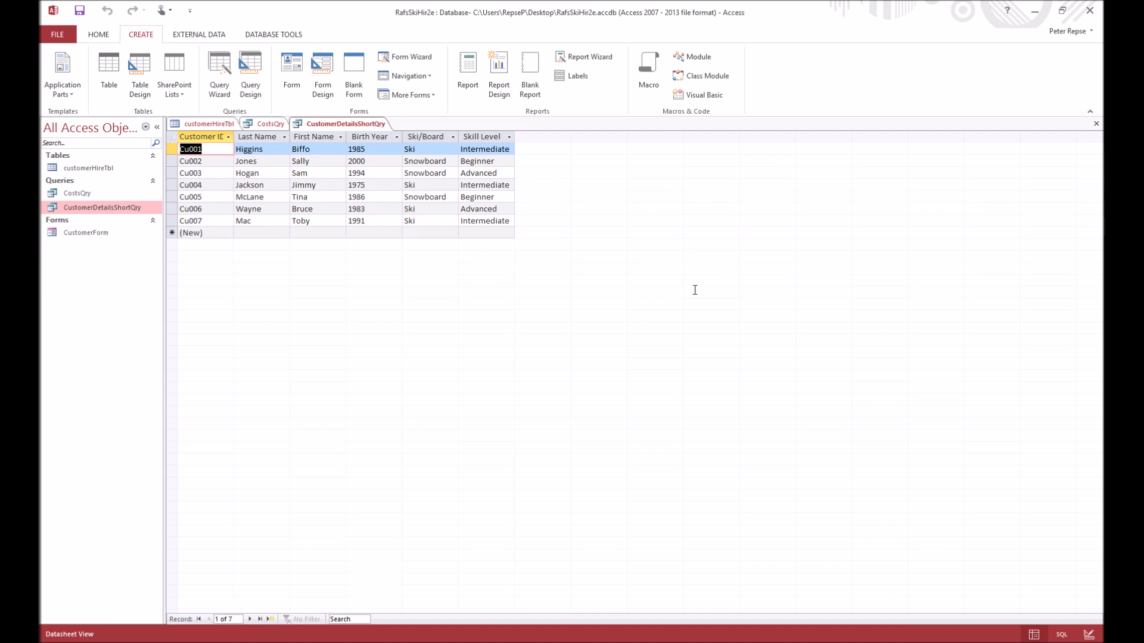